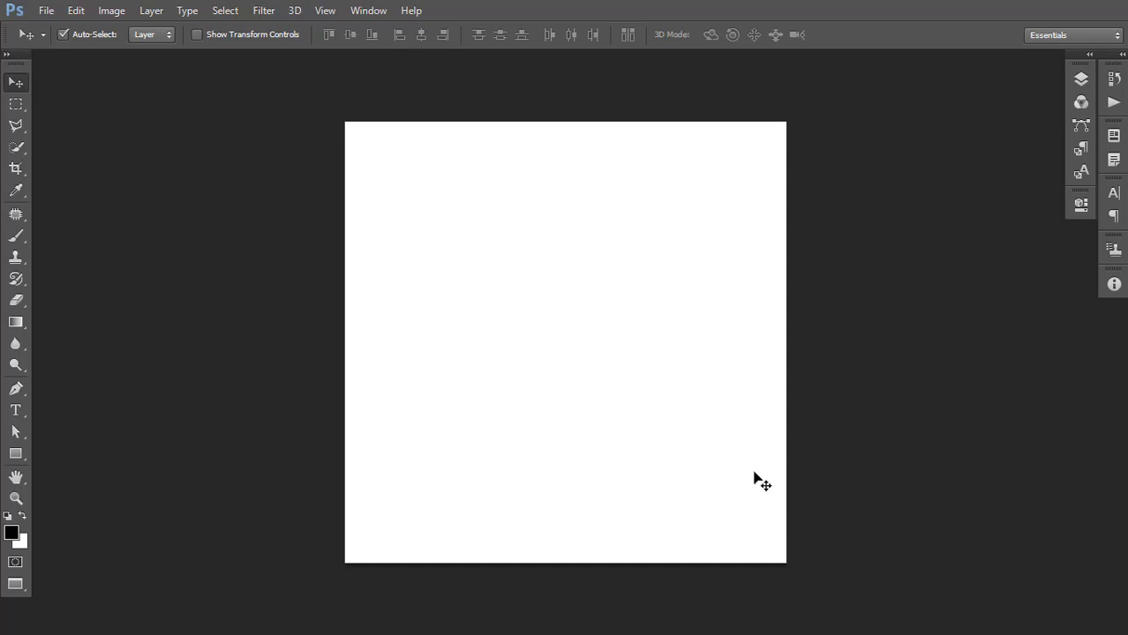
# Check in Image Size that the canvas is 800 × 800 px at 72 pixels/inch
pyautogui.hotkey('ctrl', 'alt', 'i')
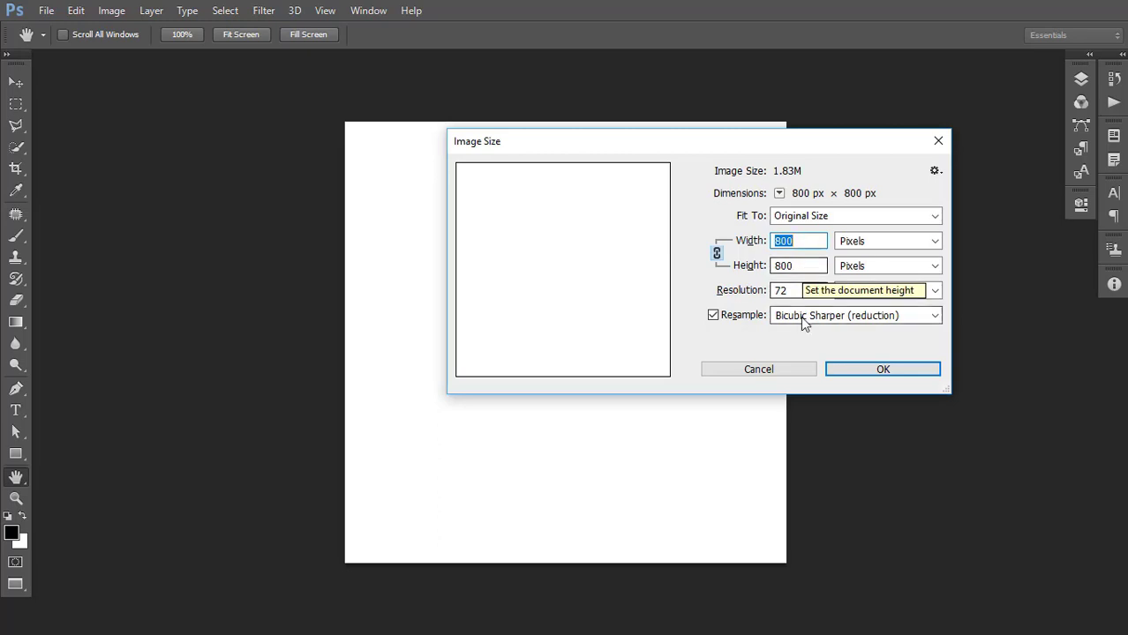
pyautogui.moveTo(793, 291); pyautogui.dragTo(679, 280)
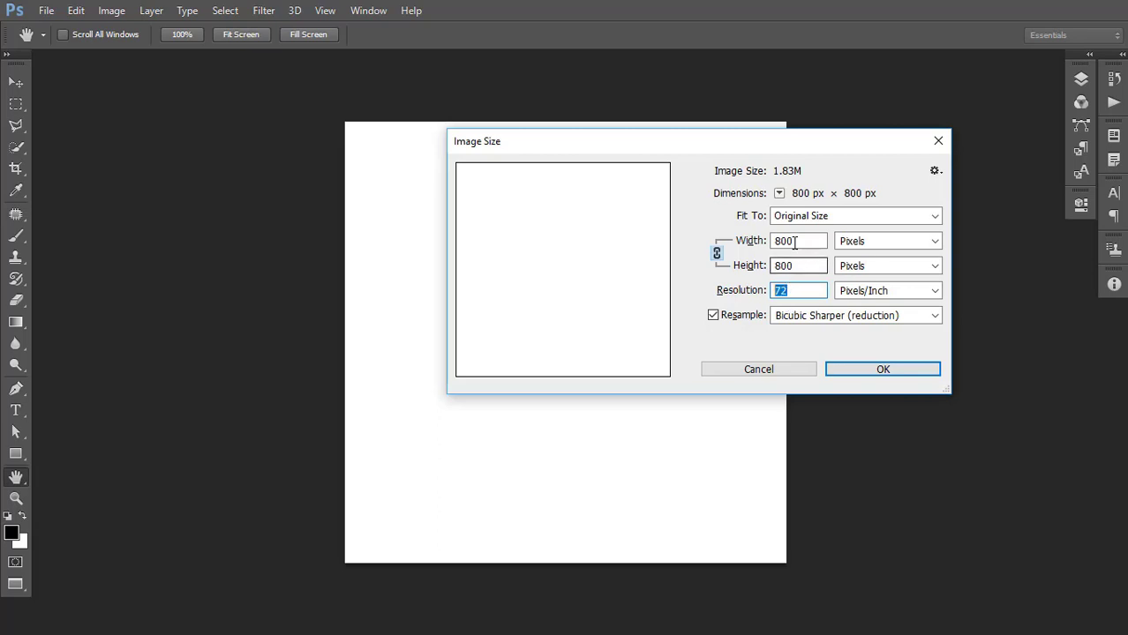
pyautogui.doubleClick(798, 240)
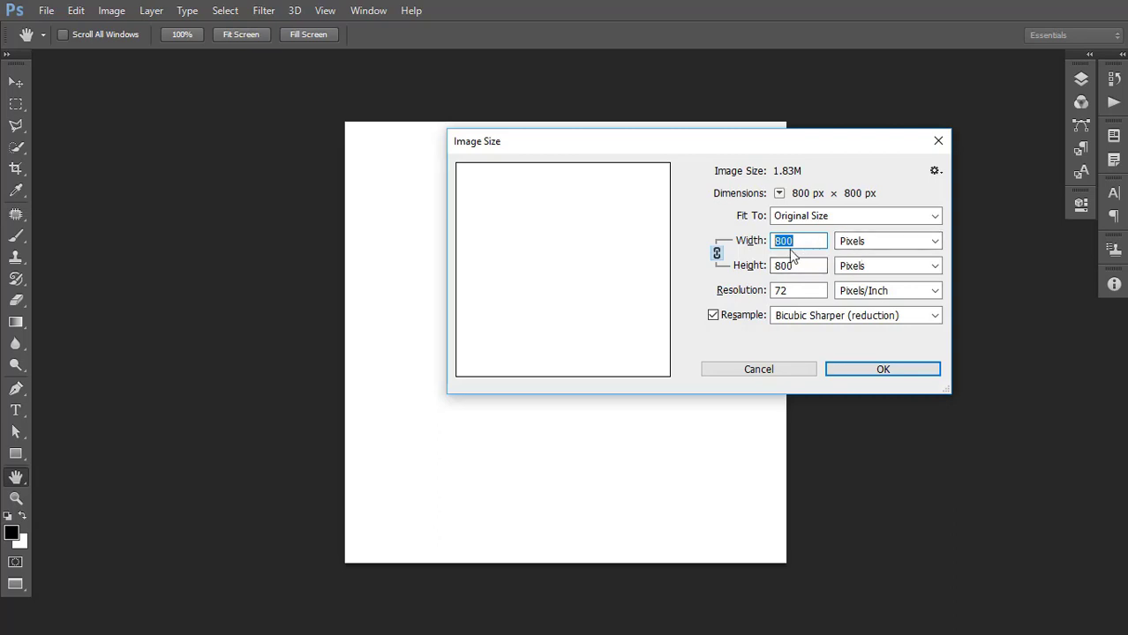
# Close the Image Size dialog and bring up the Layers panel
pyautogui.click(884, 371)
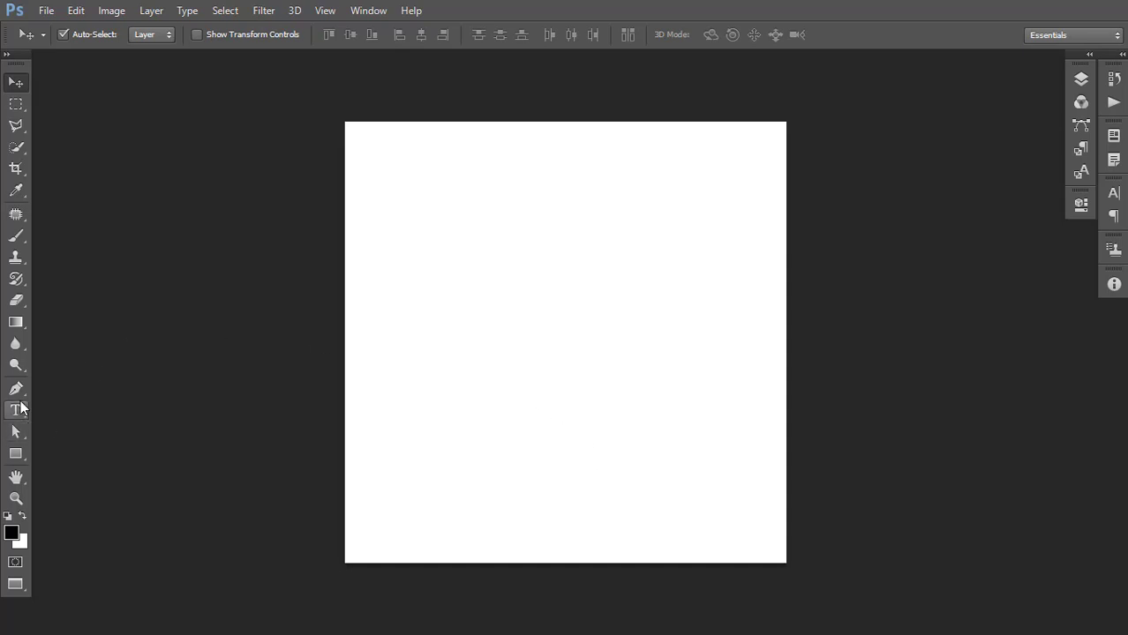
pyautogui.click(17, 409)
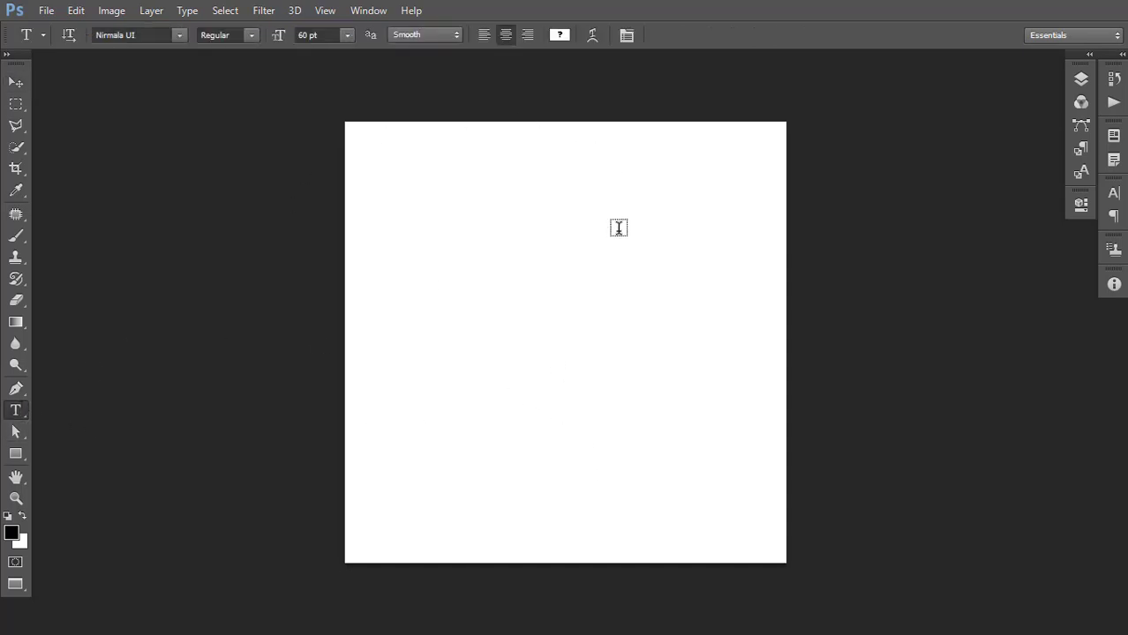
pyautogui.click(1082, 80)
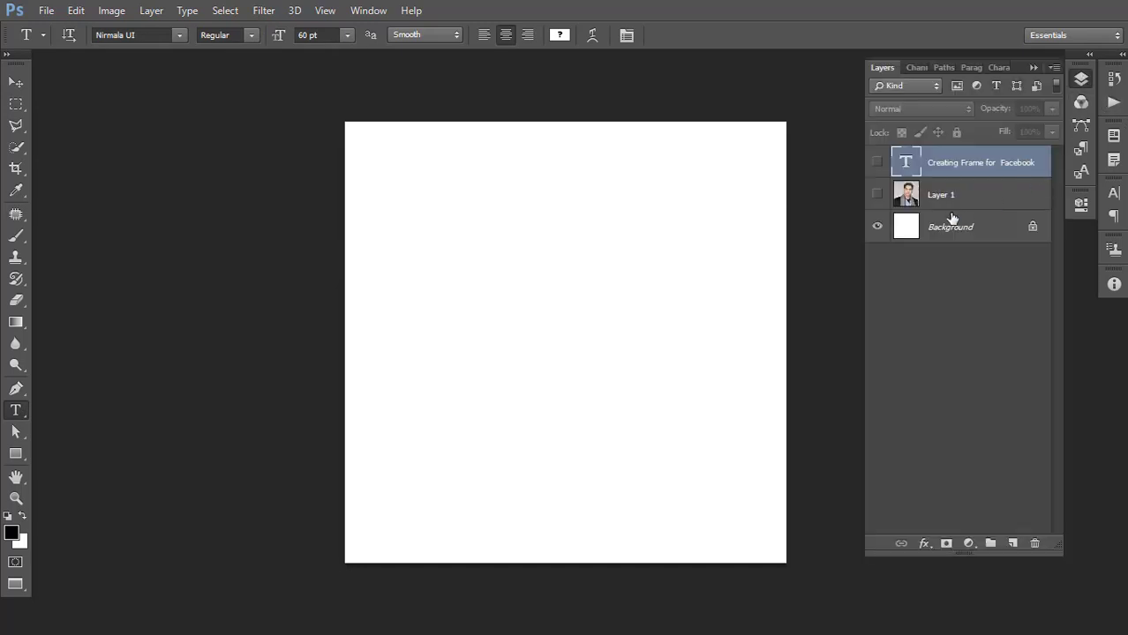
# Toggle the portrait and Background visibility, then add an empty Layer 2 on top
pyautogui.click(877, 195)
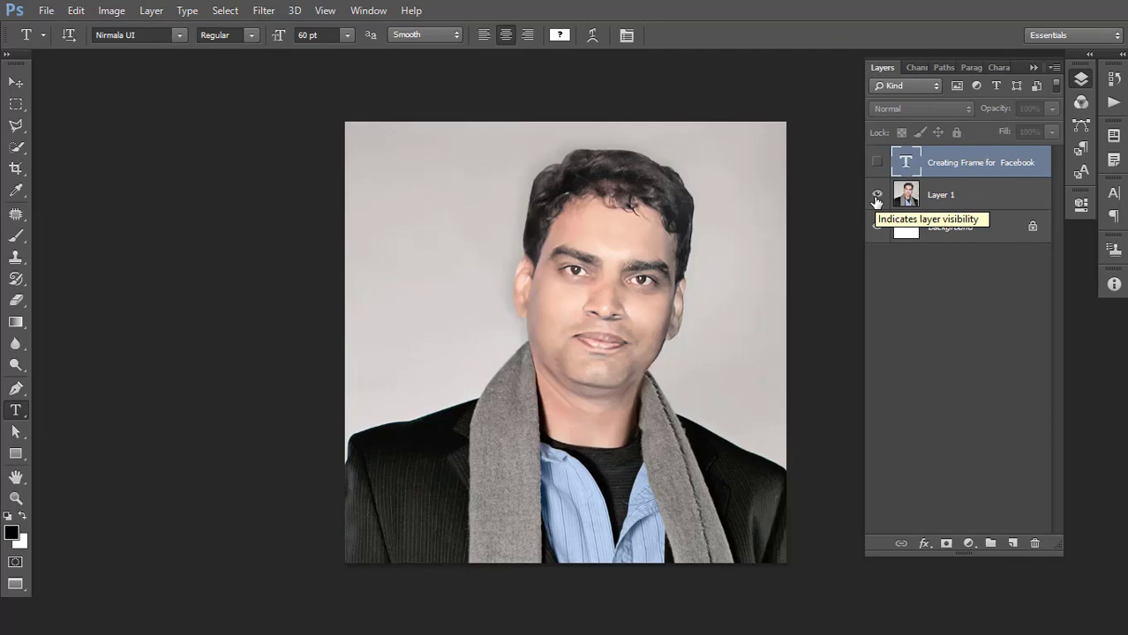
pyautogui.click(877, 194)
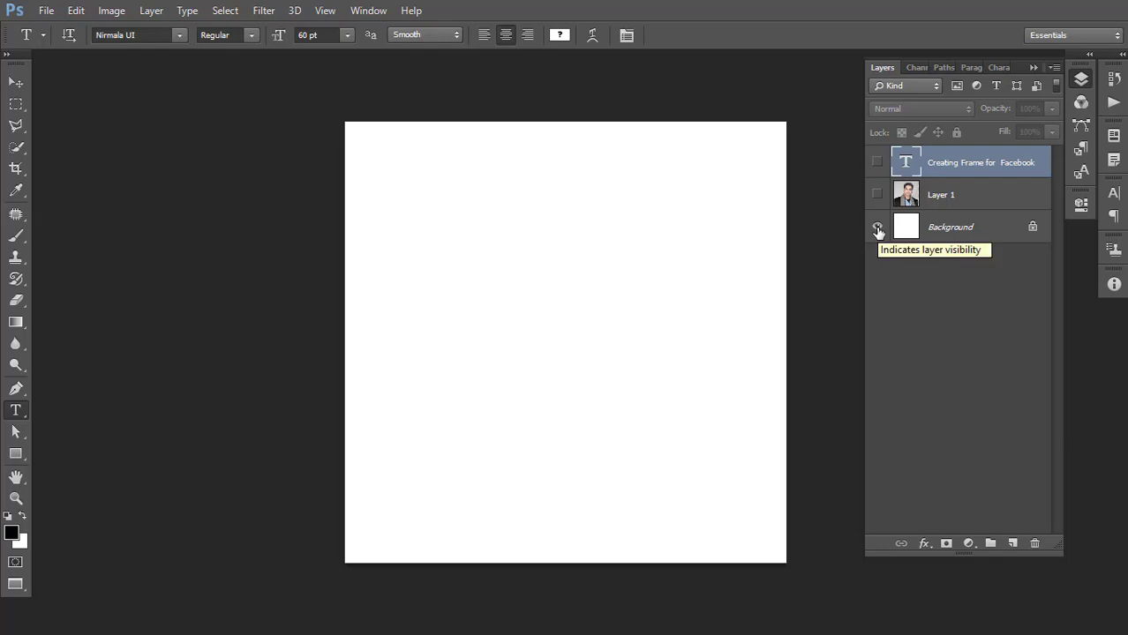
pyautogui.click(878, 227)
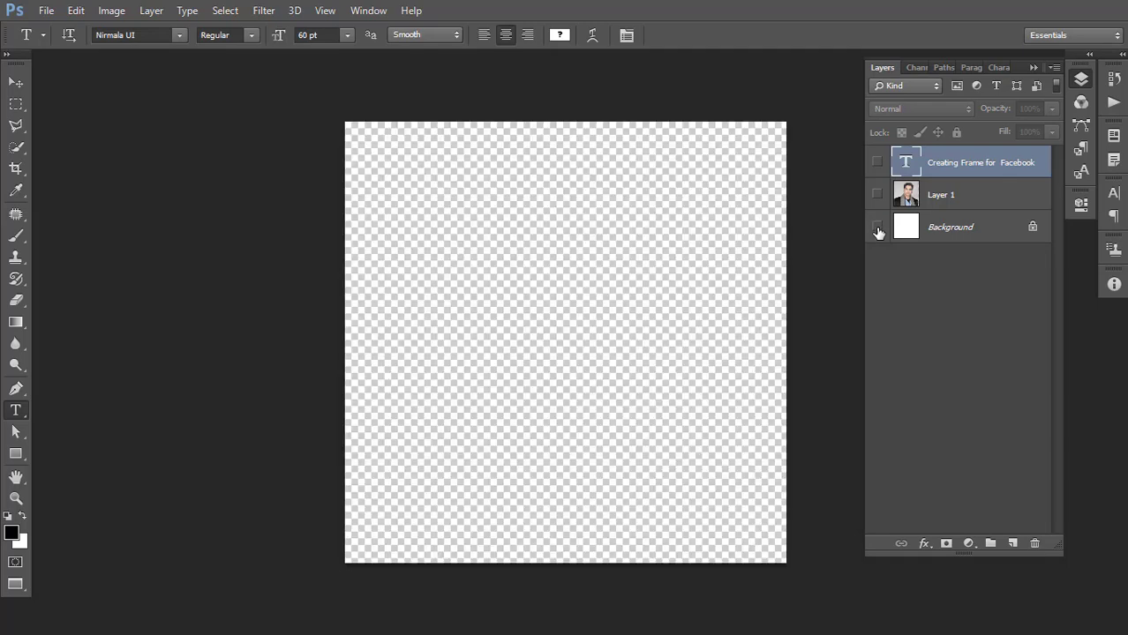
pyautogui.click(877, 228)
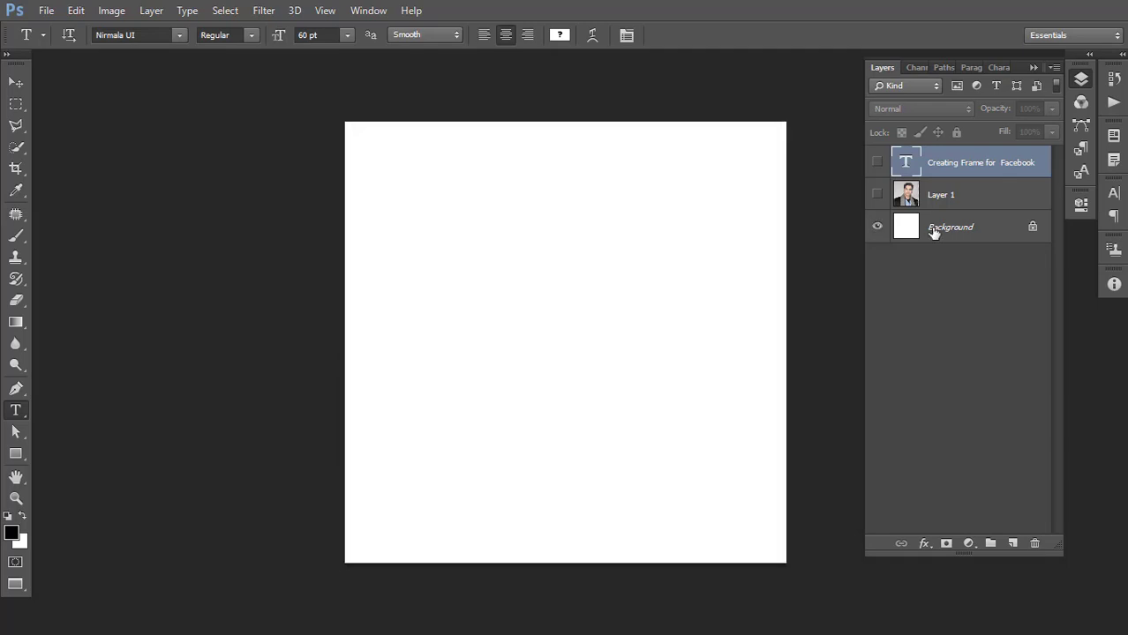
pyautogui.click(1013, 545)
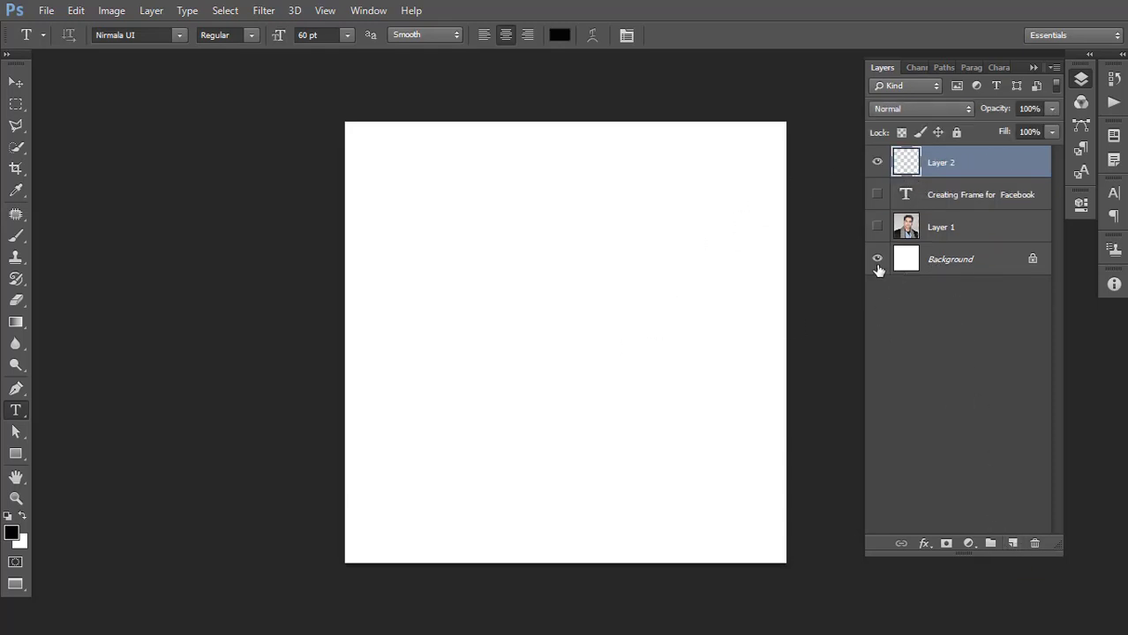
# Draw a red (#e52525) rectangle band across the top of the canvas
pyautogui.click(12, 531)
pyautogui.moveTo(781, 194); pyautogui.dragTo(788, 180)
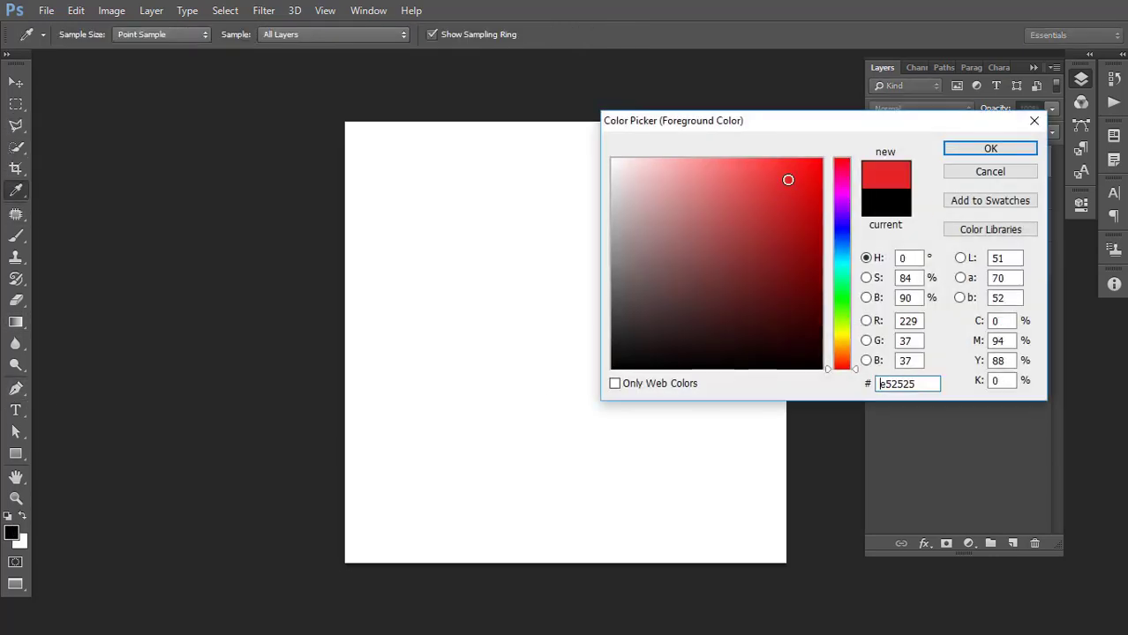
pyautogui.press('t')
pyautogui.click(990, 148)
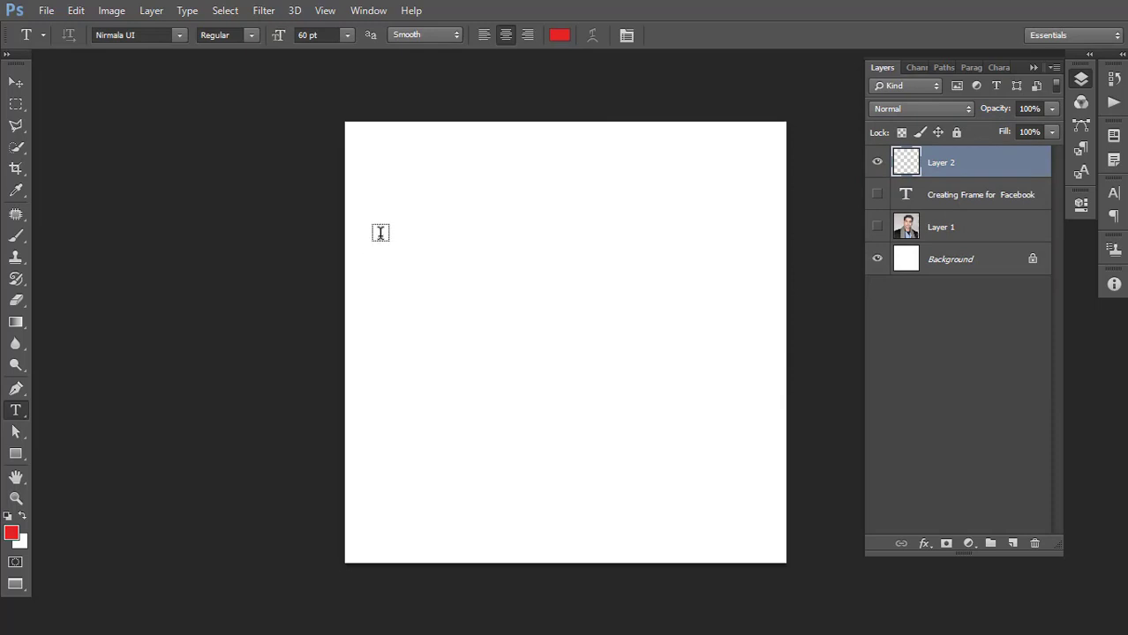
pyautogui.click(16, 453)
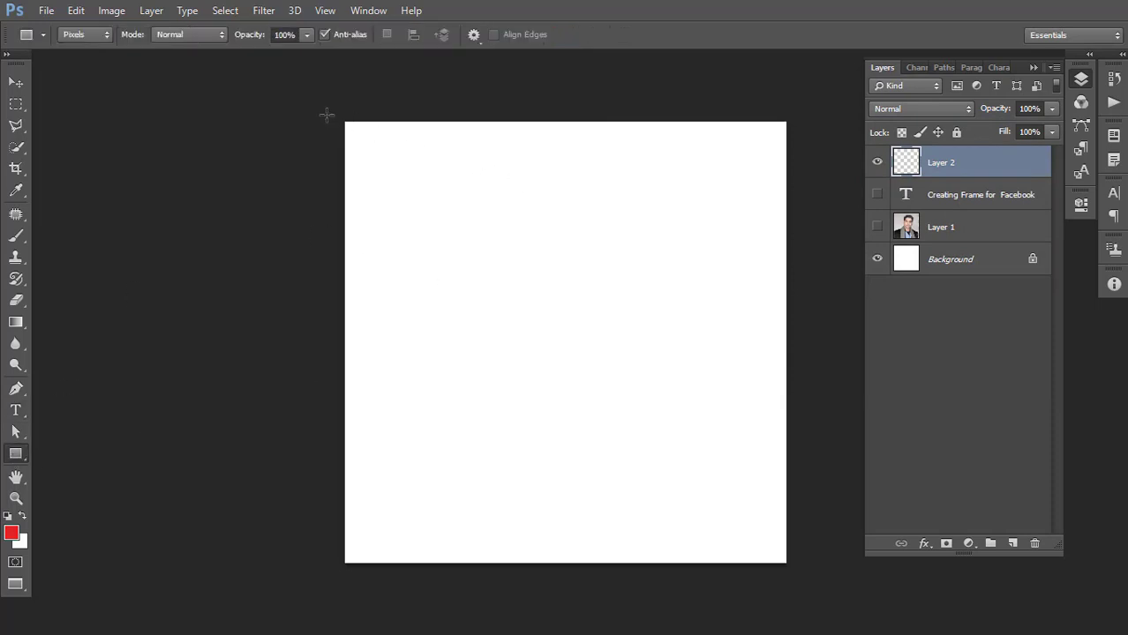
pyautogui.moveTo(326, 115); pyautogui.dragTo(805, 152)
# Add red 60 pt text 'Nuakhai Juhar' near the bottom of the canvas
pyautogui.press('t')
pyautogui.click(593, 501)
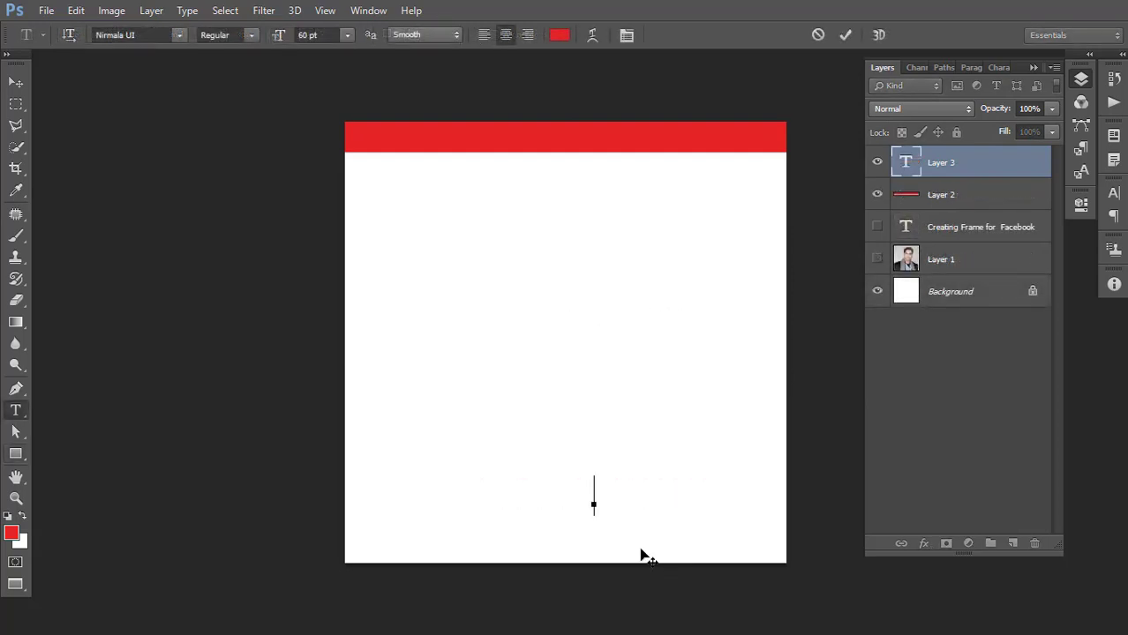
pyautogui.press('BackSpace')
pyautogui.write('N   ')
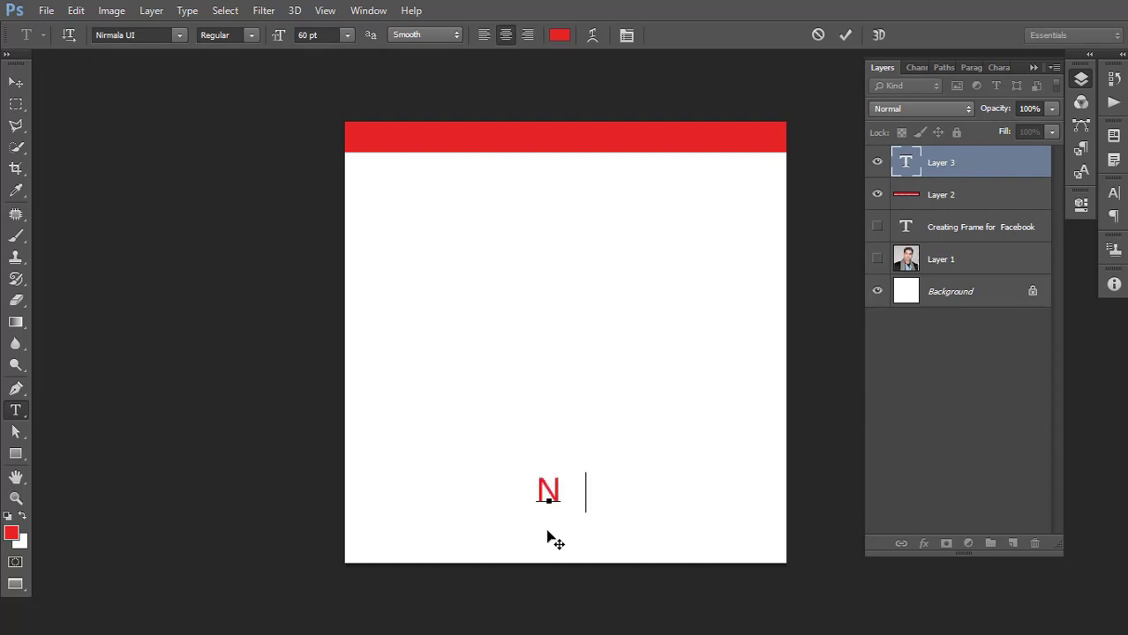
pyautogui.write('Juhar')
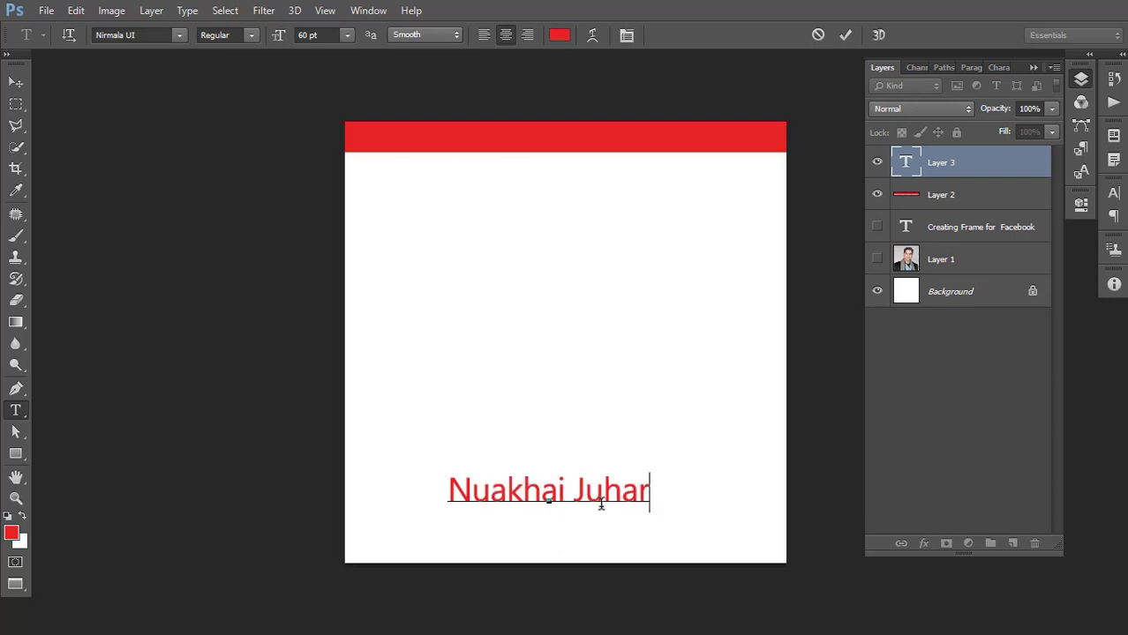
pyautogui.hotkey('ctrl', 'Return')
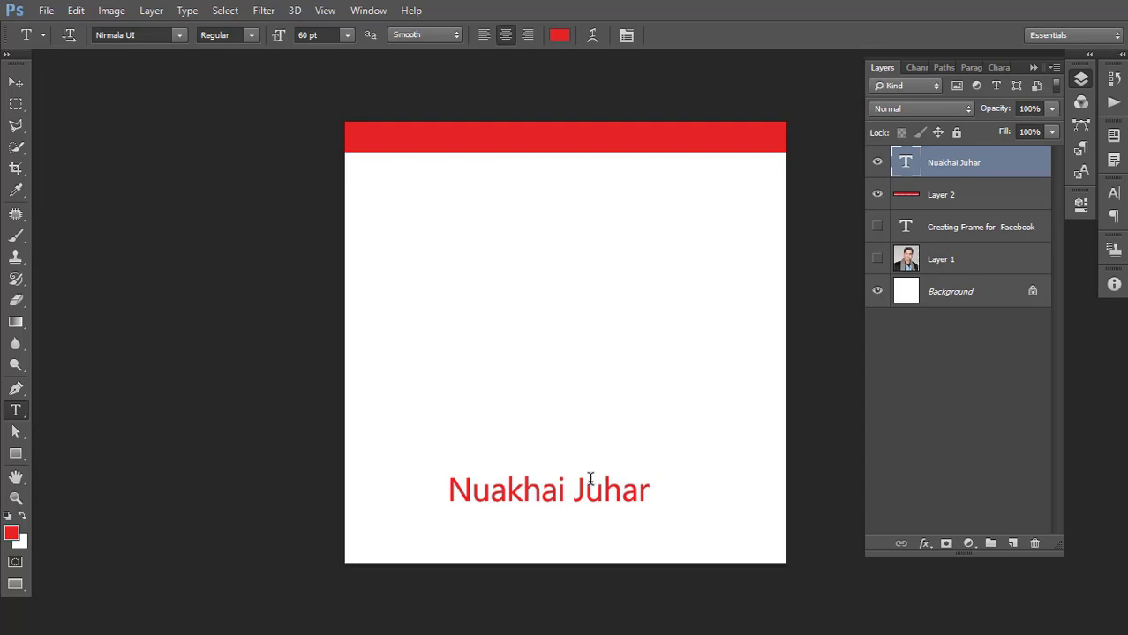
# Move the Nuakhai Juhar text to the lower-left corner and show the portrait layer
pyautogui.click(16, 82)
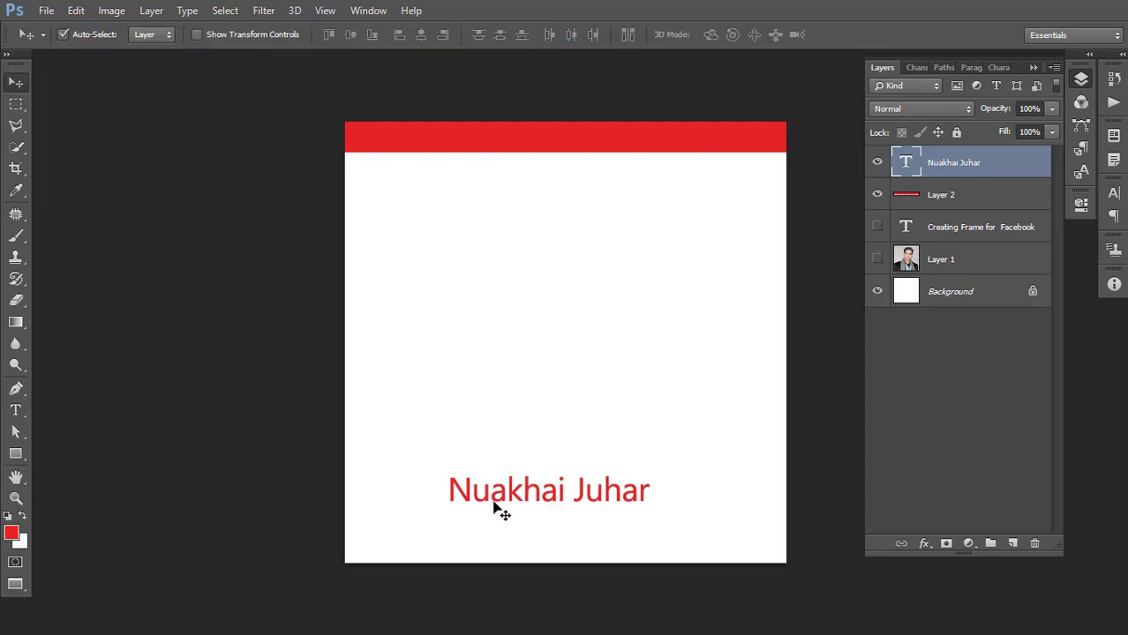
pyautogui.moveTo(463, 516); pyautogui.dragTo(417, 535)
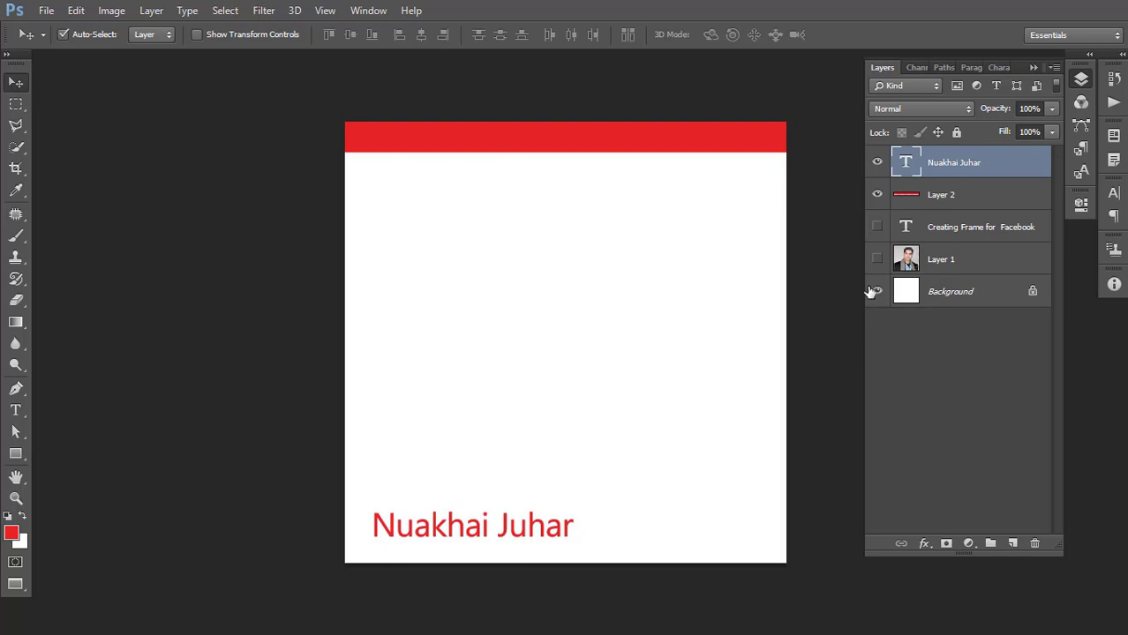
pyautogui.click(876, 259)
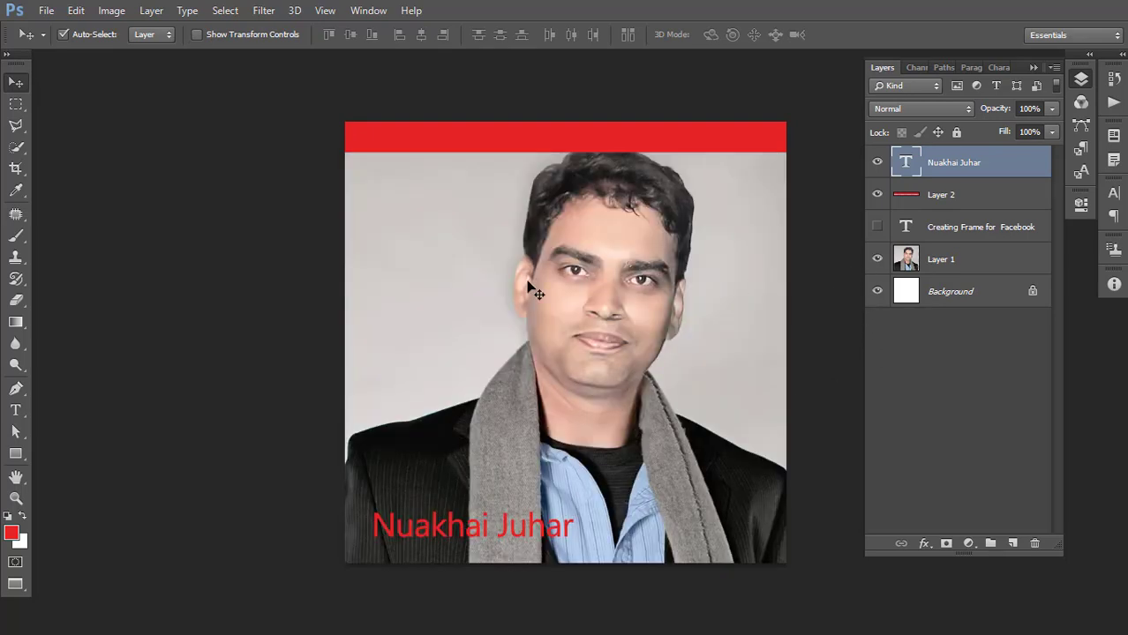
# Preview an elliptical selection around the portrait's face, then deselect and hide the portrait
pyautogui.click(17, 107)
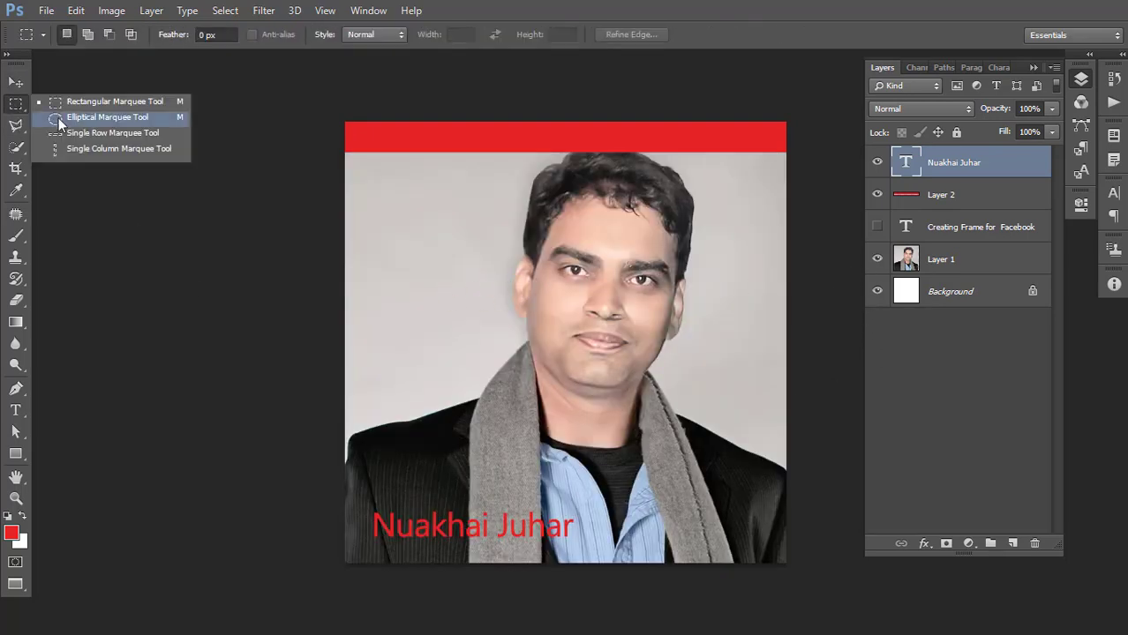
pyautogui.click(67, 120)
pyautogui.moveTo(404, 169); pyautogui.dragTo(748, 511)
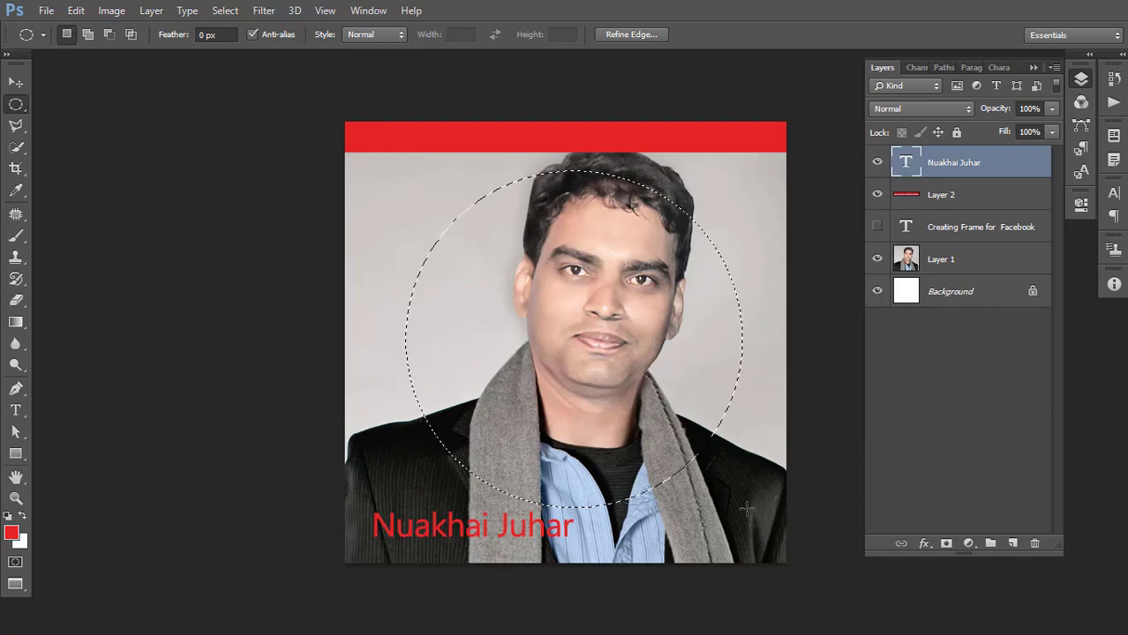
pyautogui.click(632, 416)
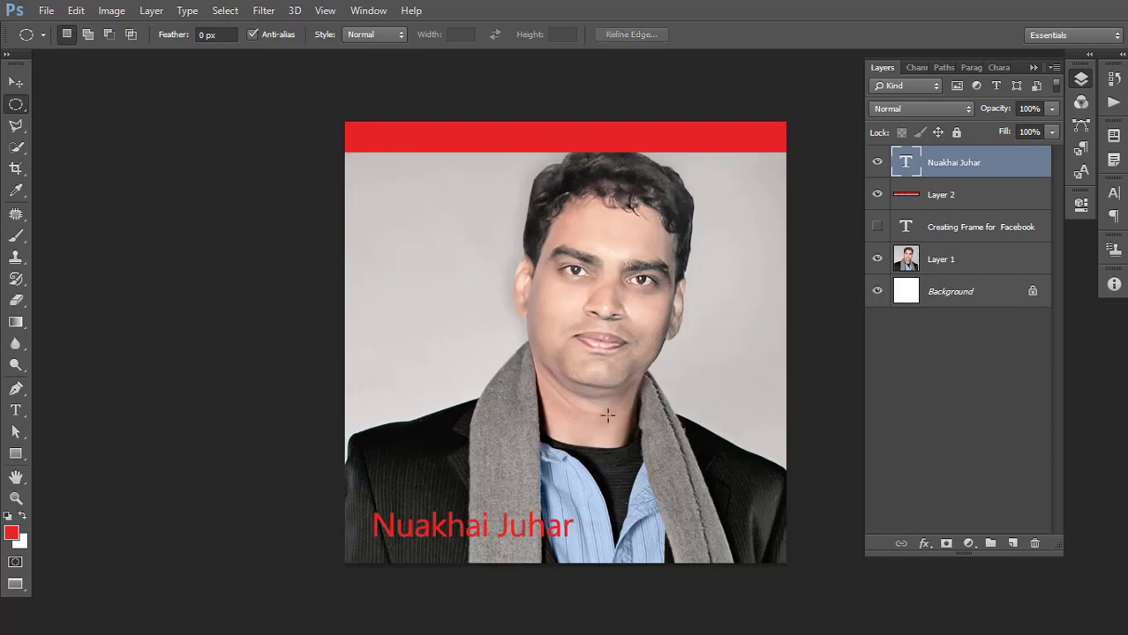
pyautogui.click(876, 260)
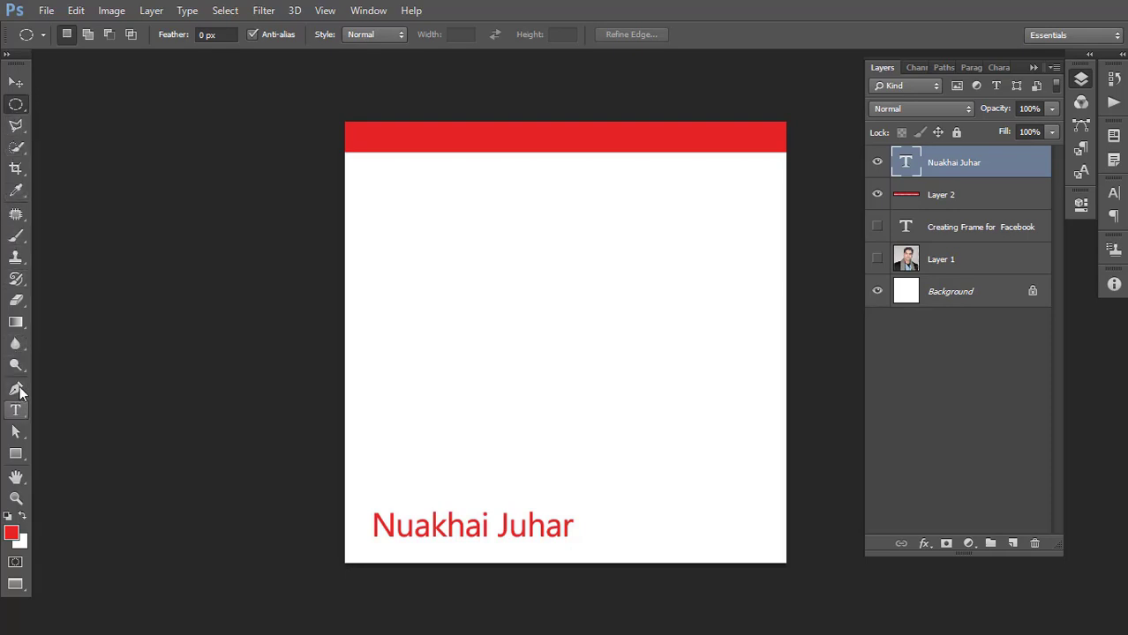
# Draw a closed, curved wave-shaped pen path along the bottom of the canvas
pyautogui.click(17, 389)
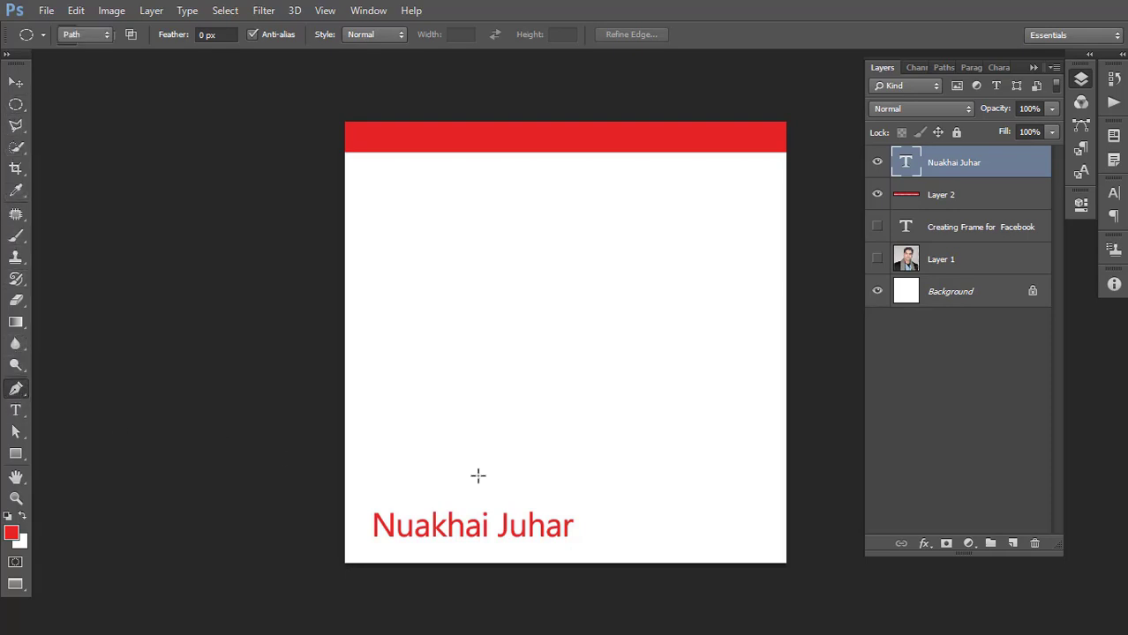
pyautogui.click(322, 510)
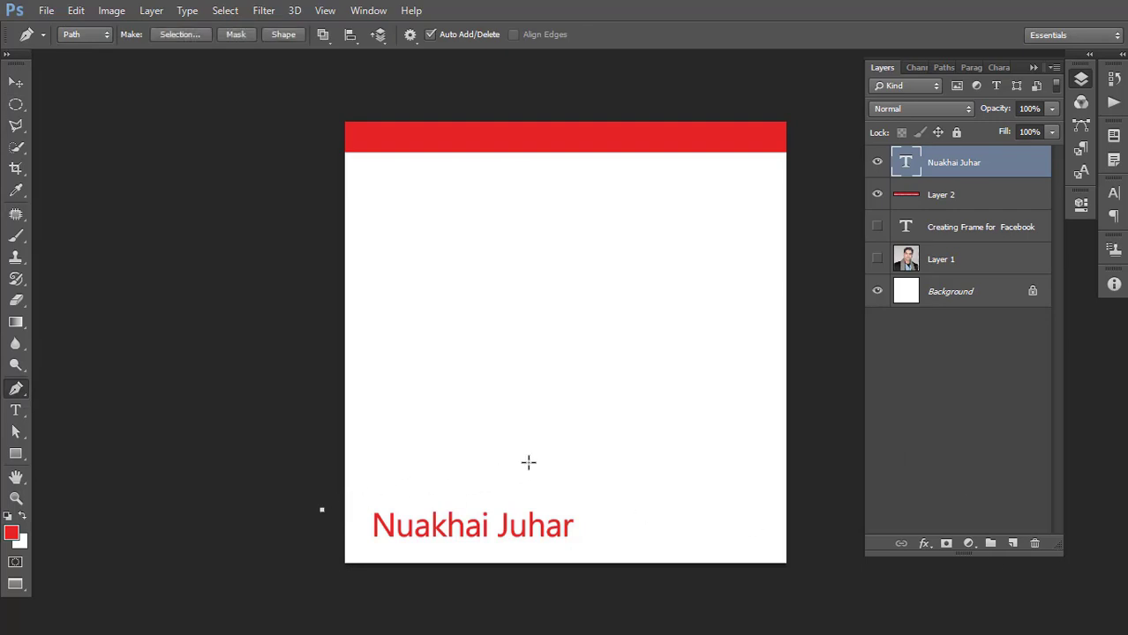
pyautogui.moveTo(552, 461); pyautogui.dragTo(741, 554)
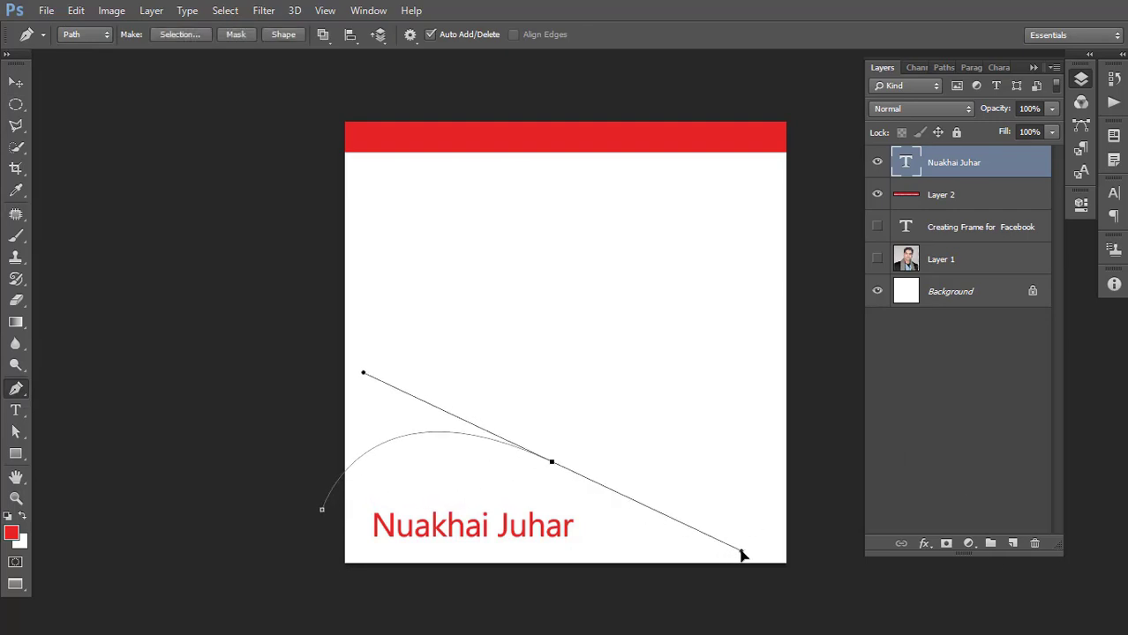
pyautogui.click(825, 310)
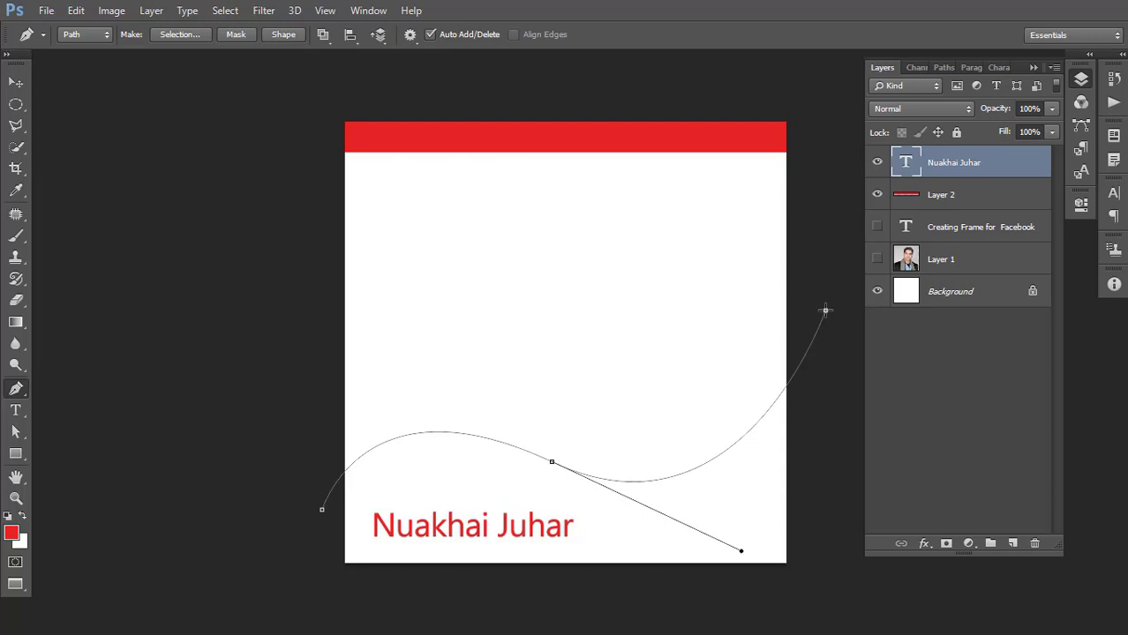
pyautogui.click(825, 580)
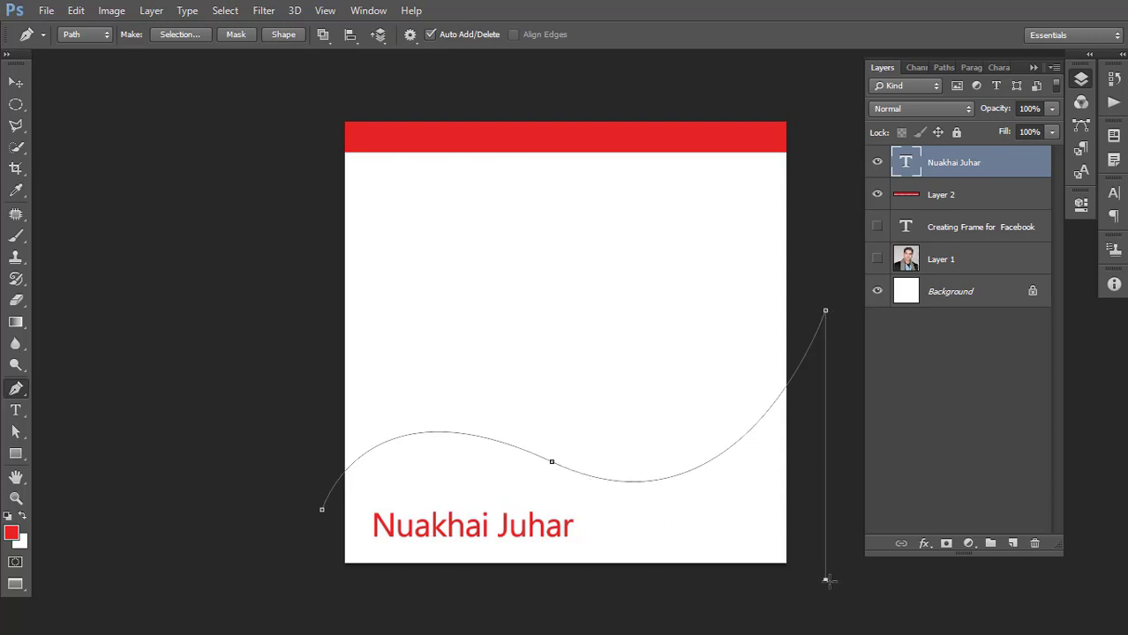
pyautogui.click(321, 580)
pyautogui.click(322, 510)
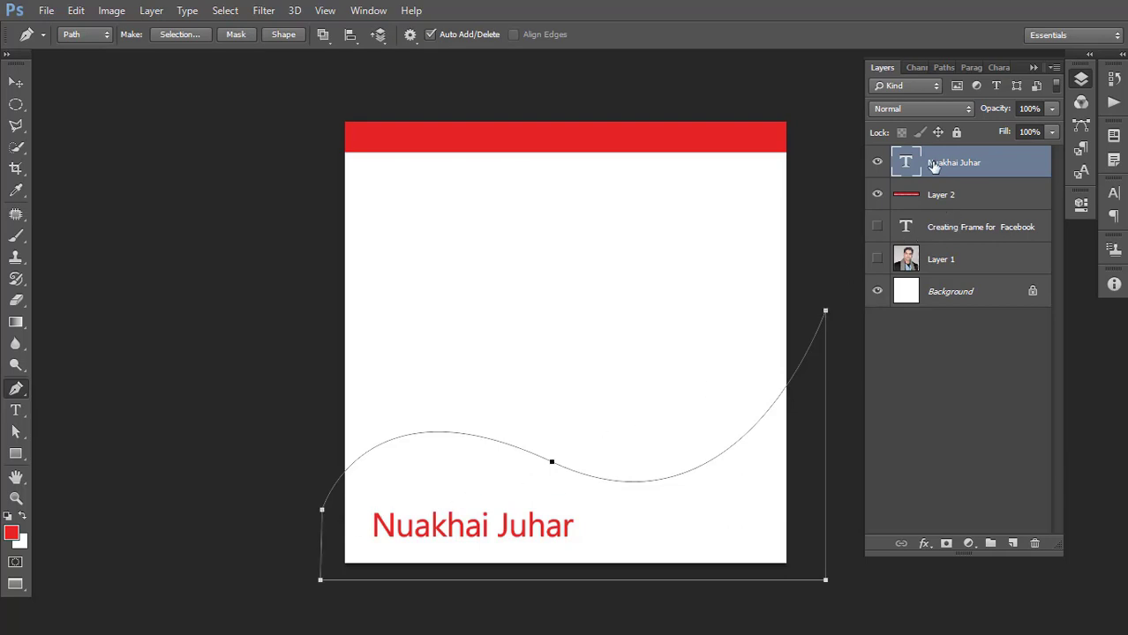
# Convert the wave path into an active selection with Make Selection
pyautogui.rightClick(593, 482)
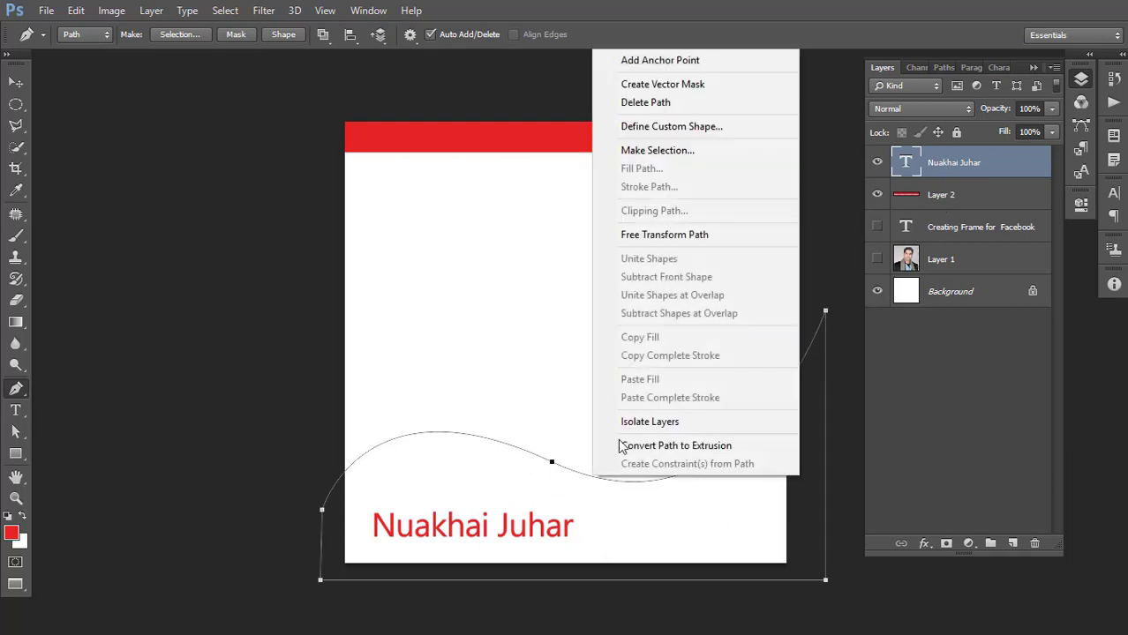
pyautogui.click(657, 151)
pyautogui.click(647, 178)
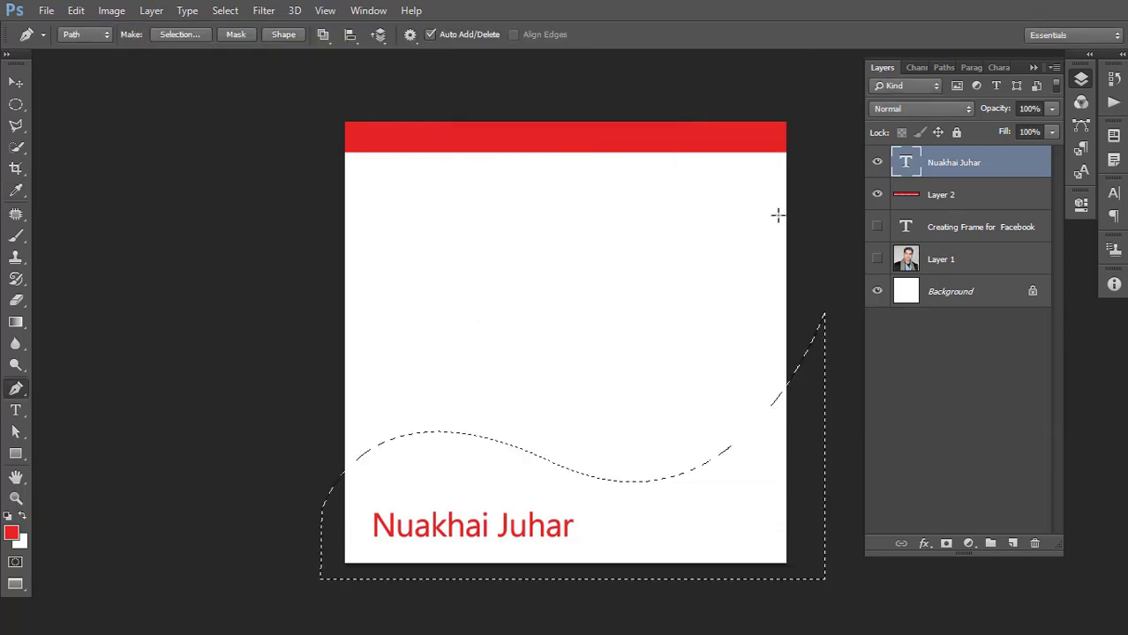
# Fill the wave selection golden yellow (#e5b625) on new Layer 3, deselect, and duplicate the layer
pyautogui.click(1012, 544)
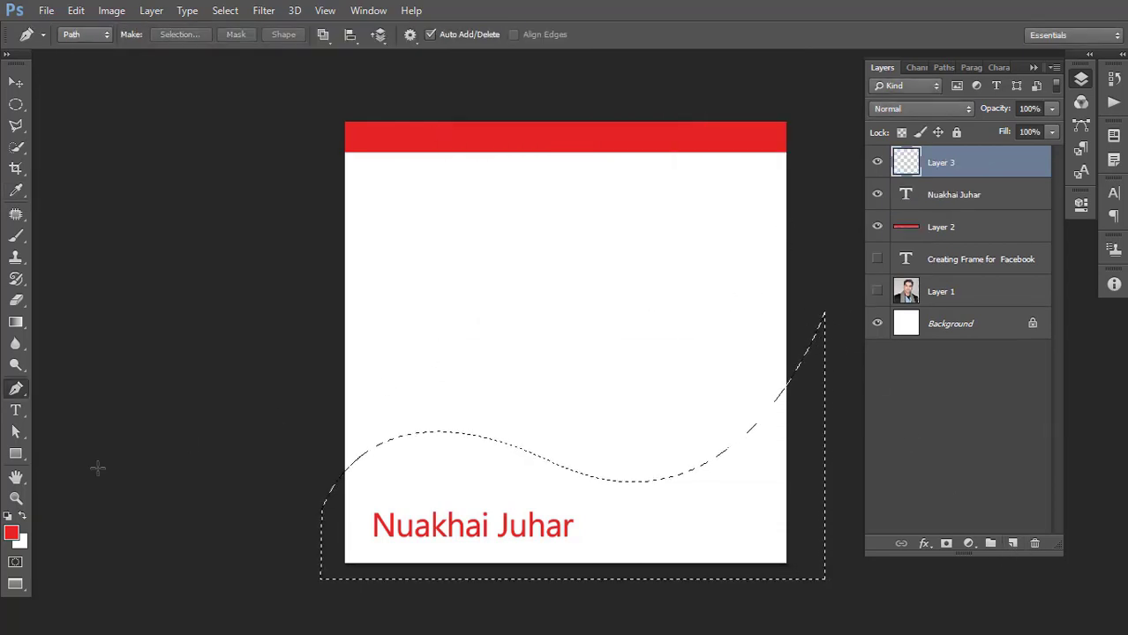
pyautogui.click(12, 533)
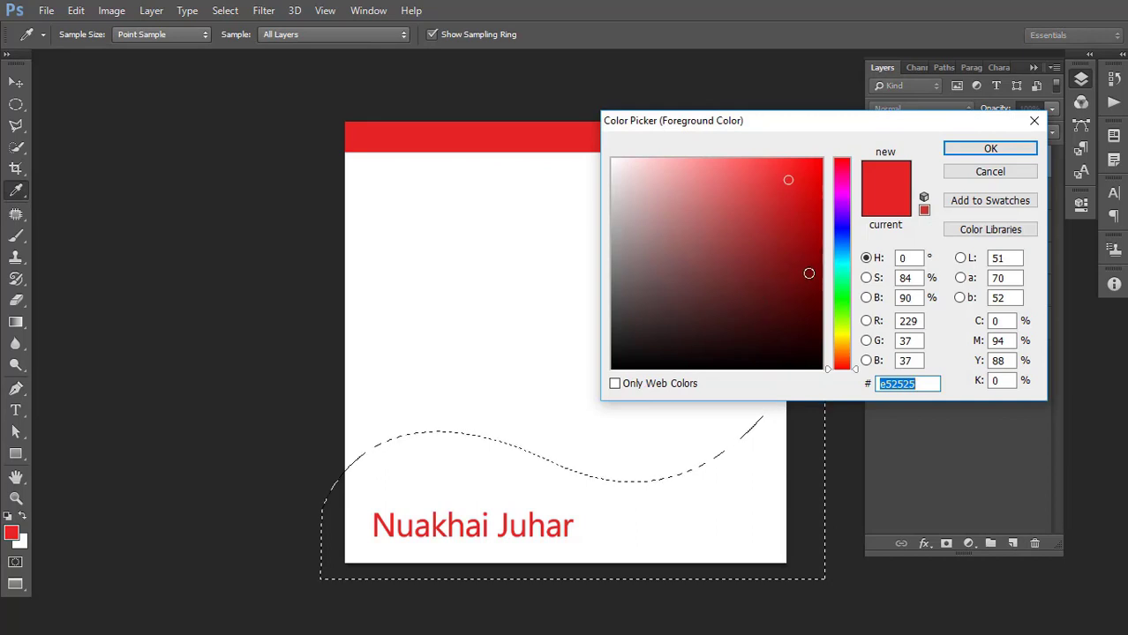
pyautogui.click(843, 343)
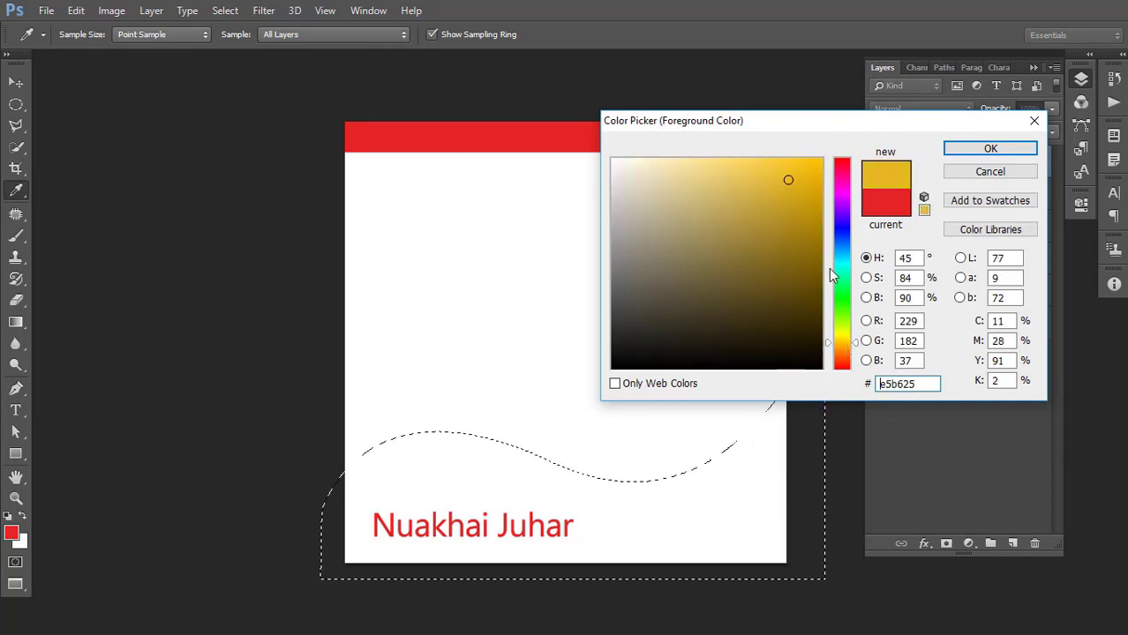
pyautogui.click(975, 153)
pyautogui.hotkey('alt', 'BackSpace')
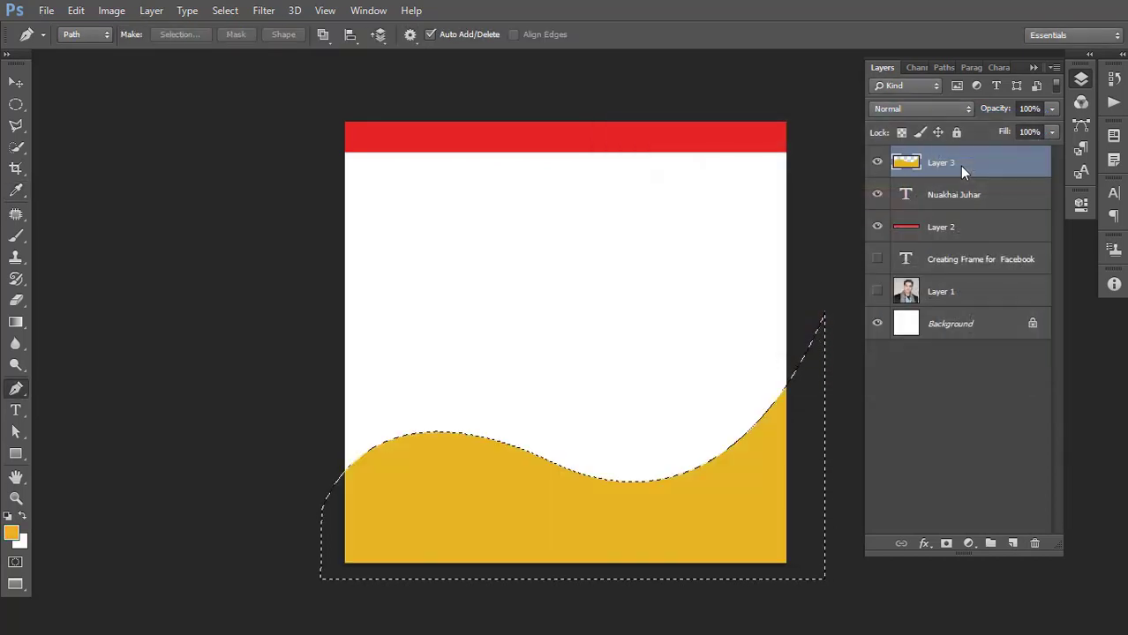
pyautogui.hotkey('ctrl', 'd')
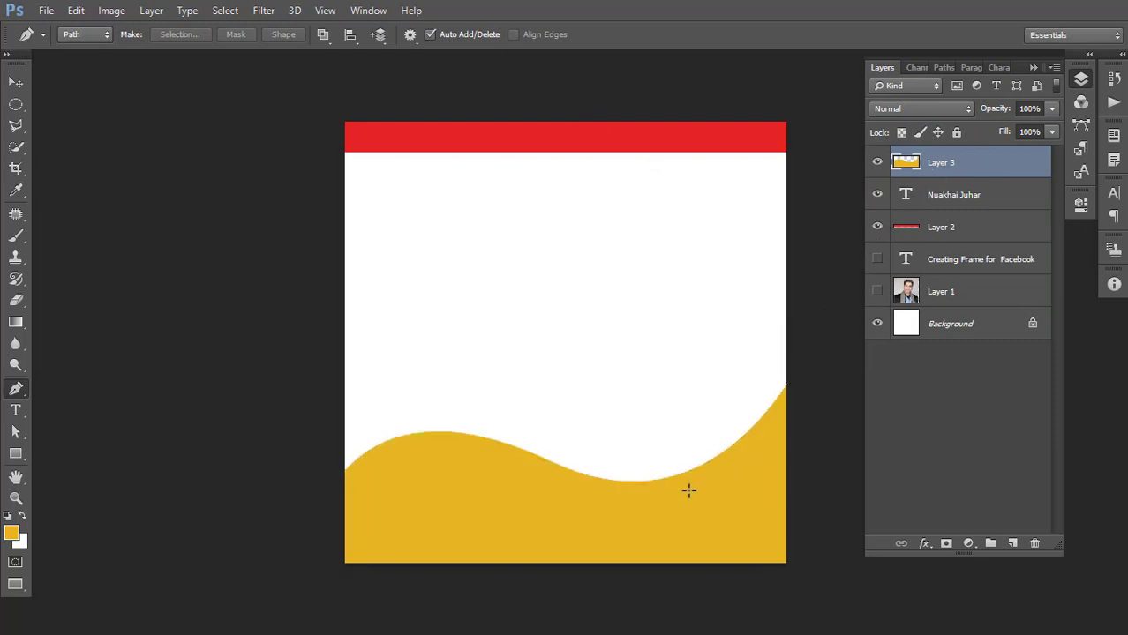
pyautogui.moveTo(971, 164); pyautogui.dragTo(1012, 544)
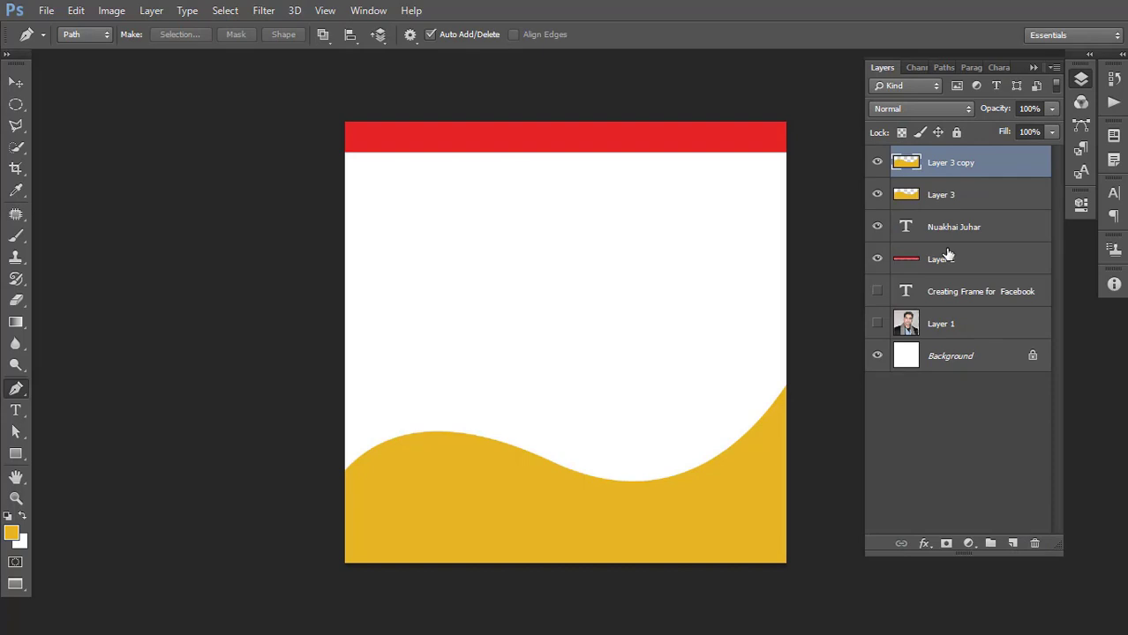
pyautogui.press('v')
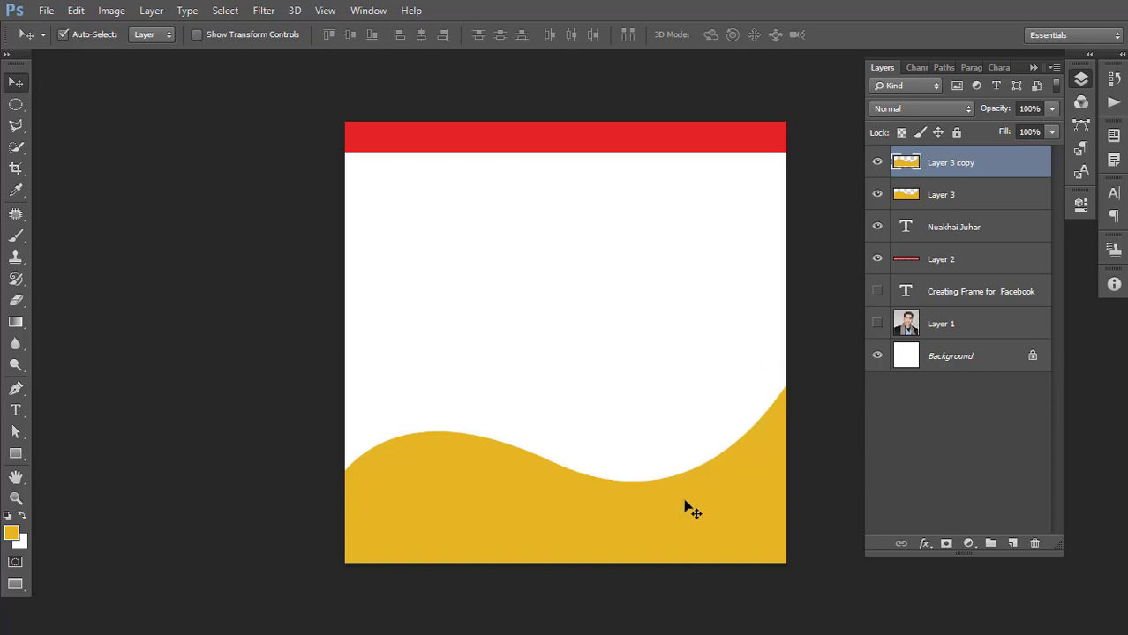
# Recolour Layer 3 copy green using Hue/Saturation with hue −128
pyautogui.hotkey('ctrl', 'u')
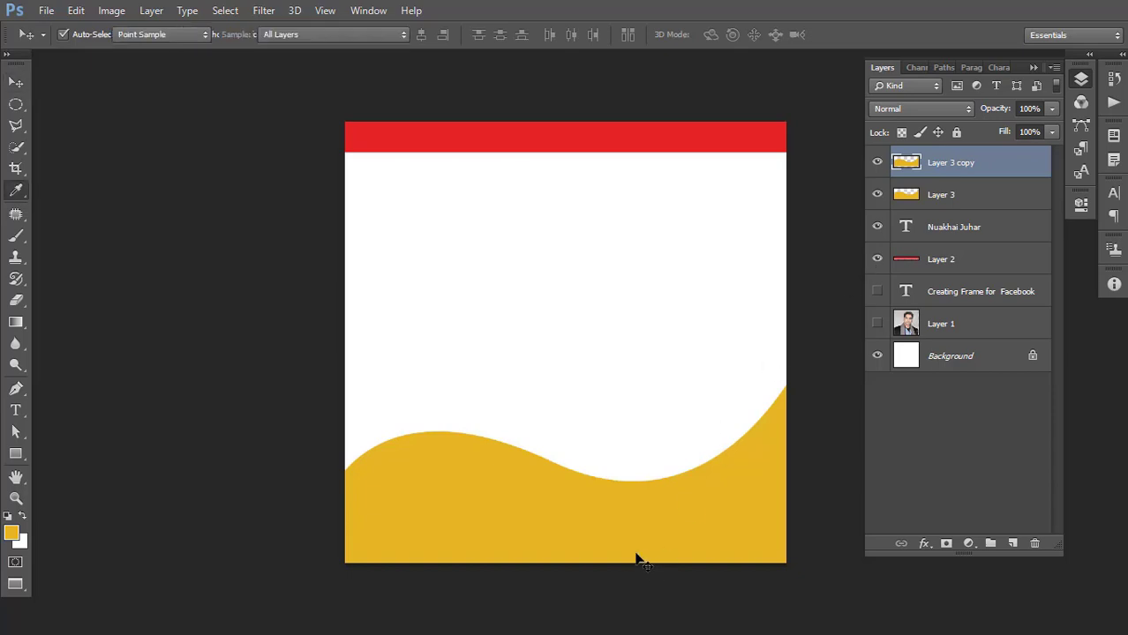
pyautogui.click(765, 279)
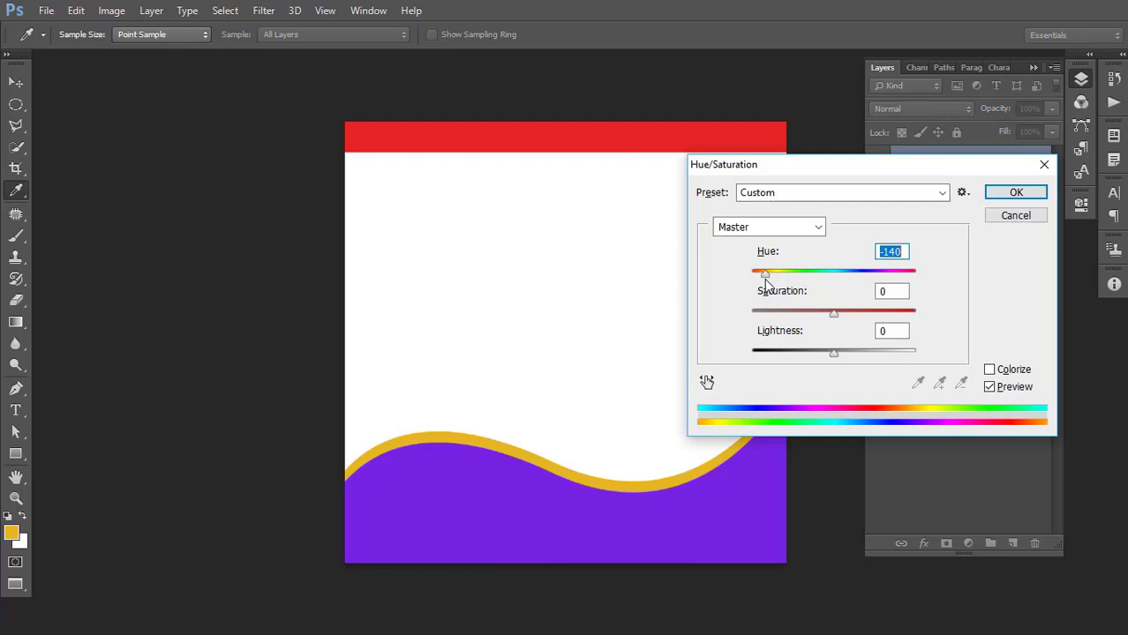
pyautogui.moveTo(765, 279); pyautogui.dragTo(756, 283)
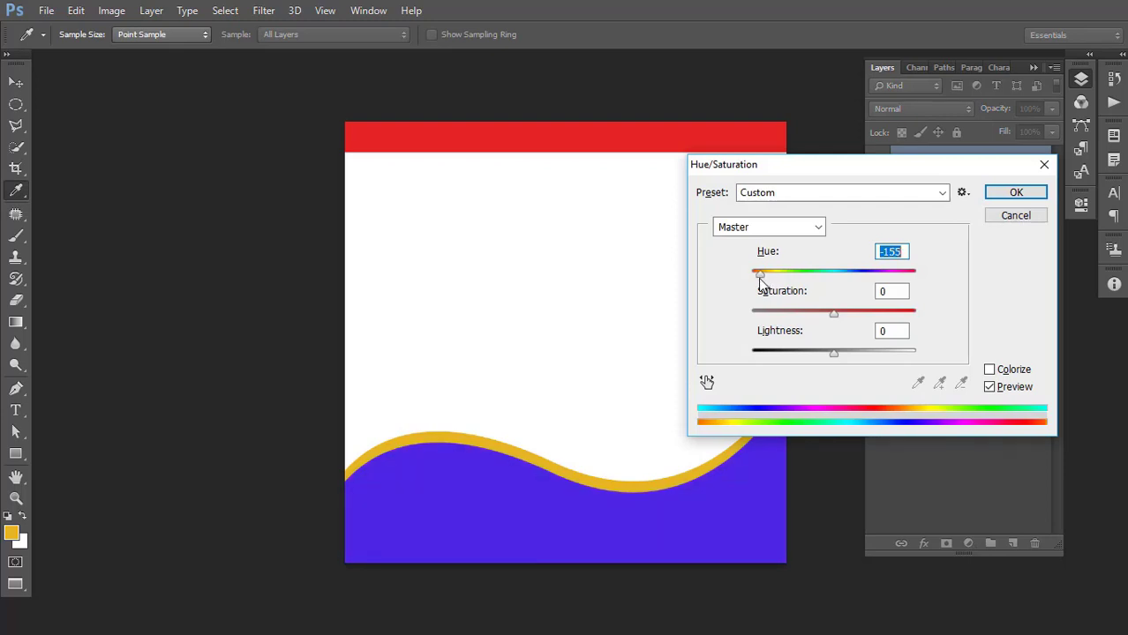
pyautogui.click(1015, 193)
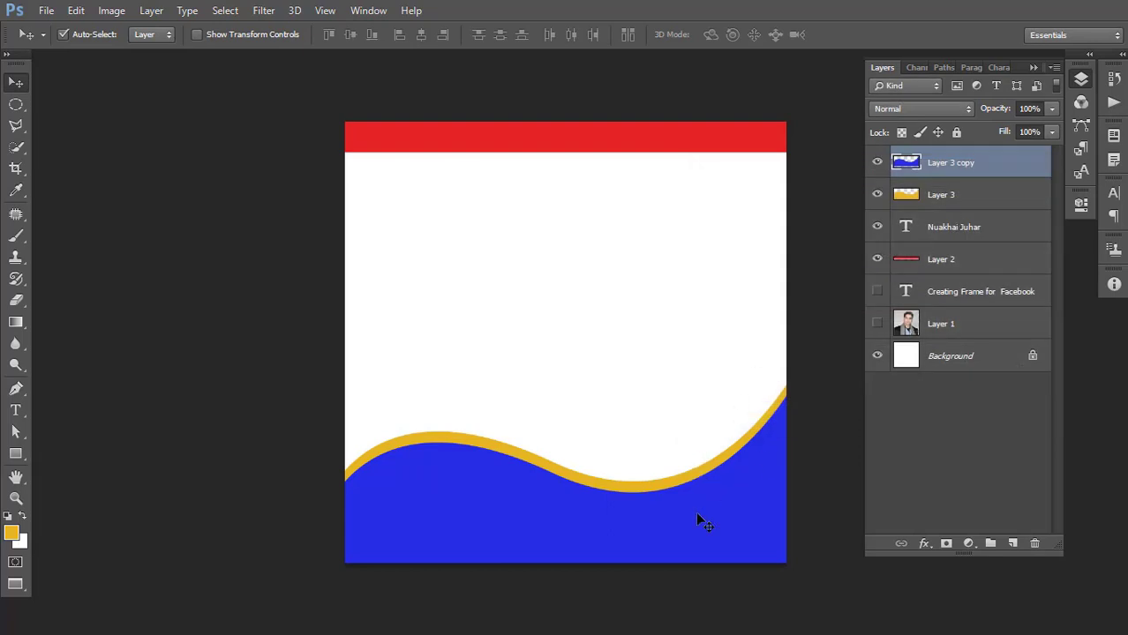
pyautogui.hotkey('ctrl', 'u')
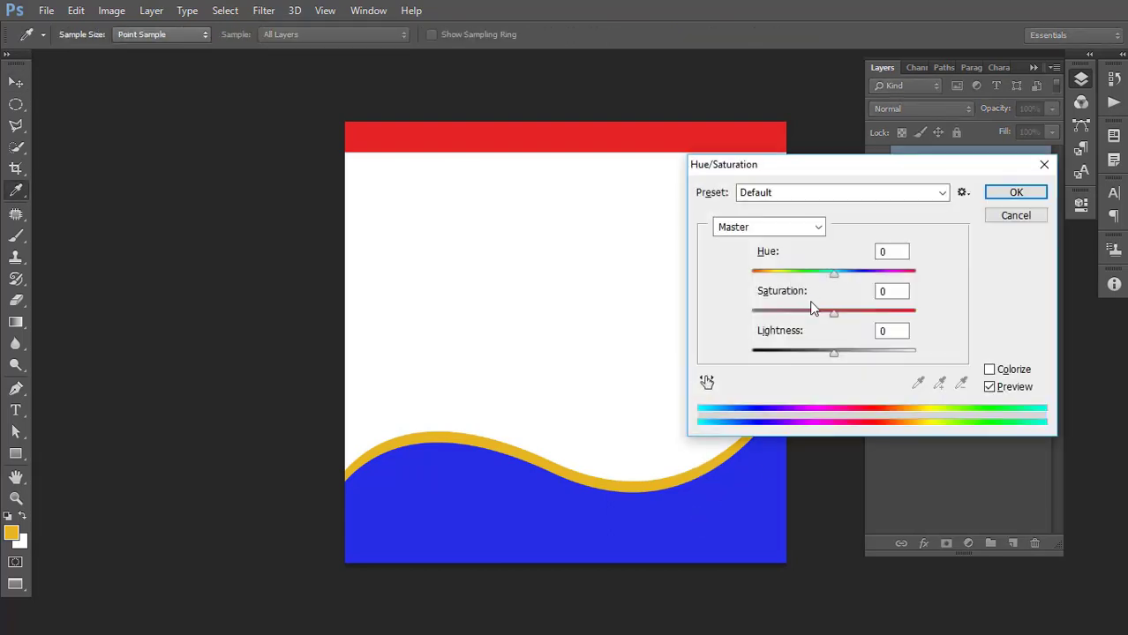
pyautogui.moveTo(836, 275)
pyautogui.mouseDown()
pyautogui.moveTo(853, 287)
pyautogui.moveTo(771, 280)
pyautogui.mouseUp()
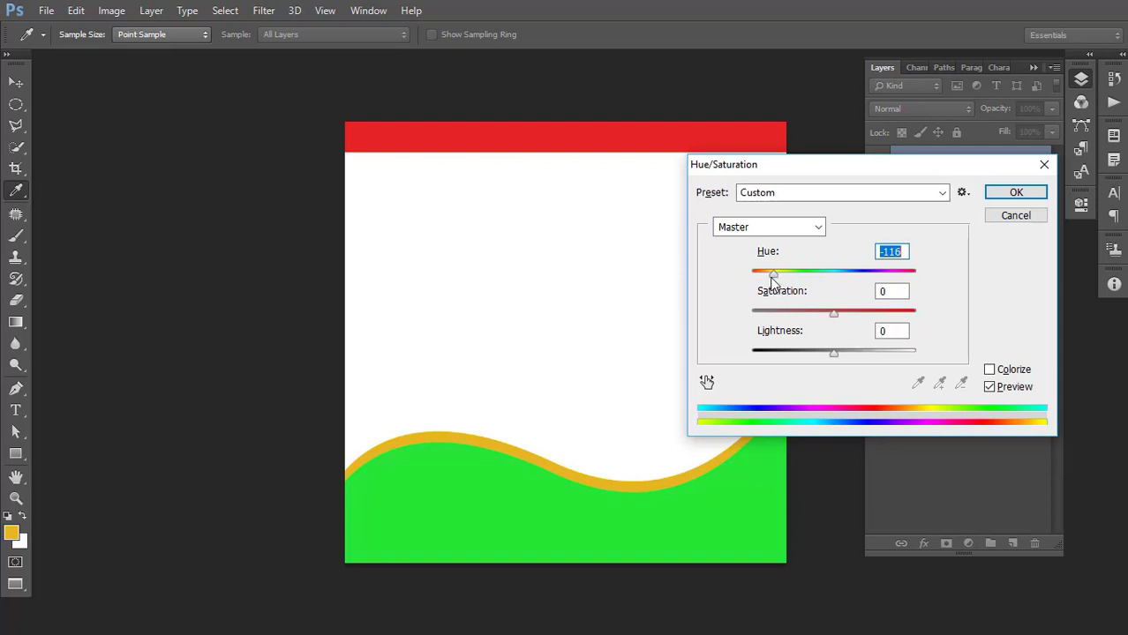
pyautogui.click(1015, 193)
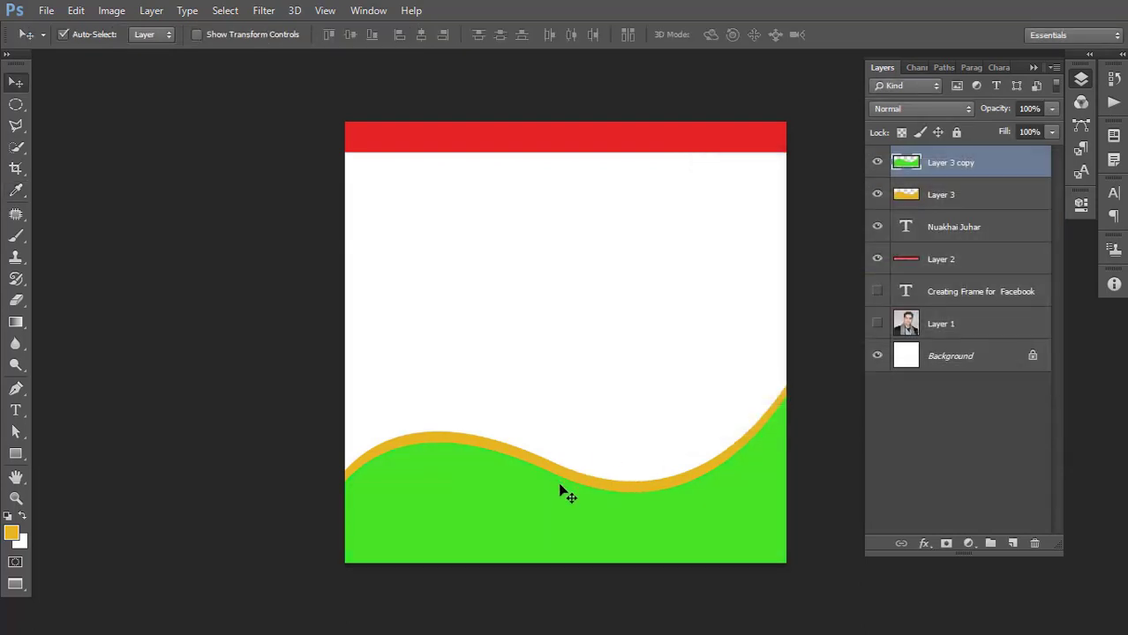
# Lower the green wave and skew the yellow Layer 3 wave upward toward the right edge
pyautogui.moveTo(517, 515); pyautogui.dragTo(513, 528)
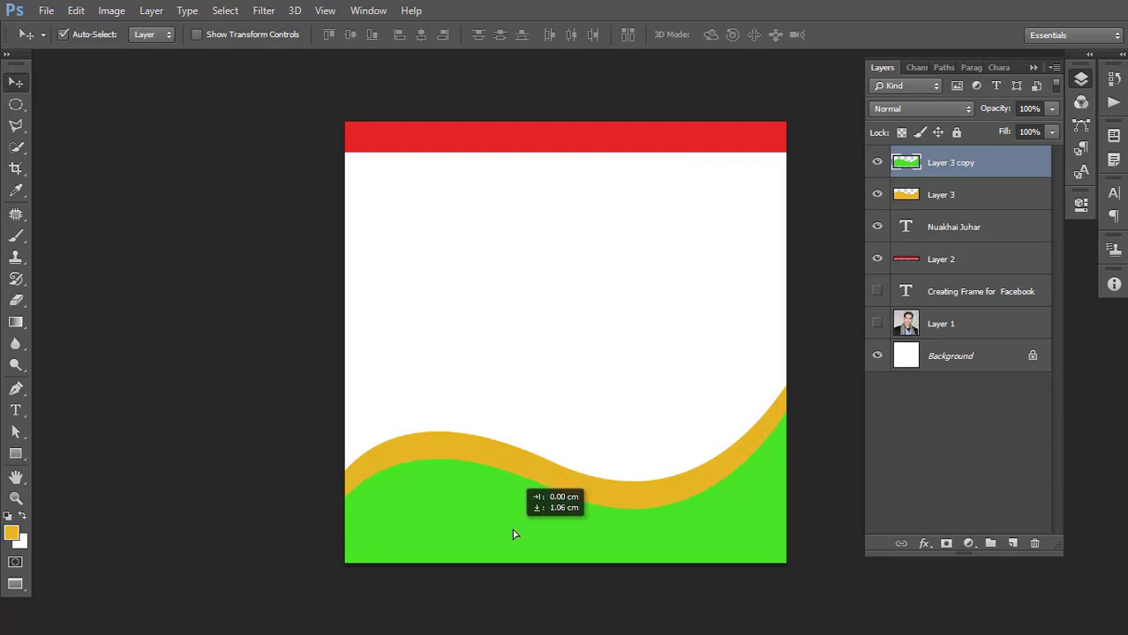
pyautogui.click(606, 482)
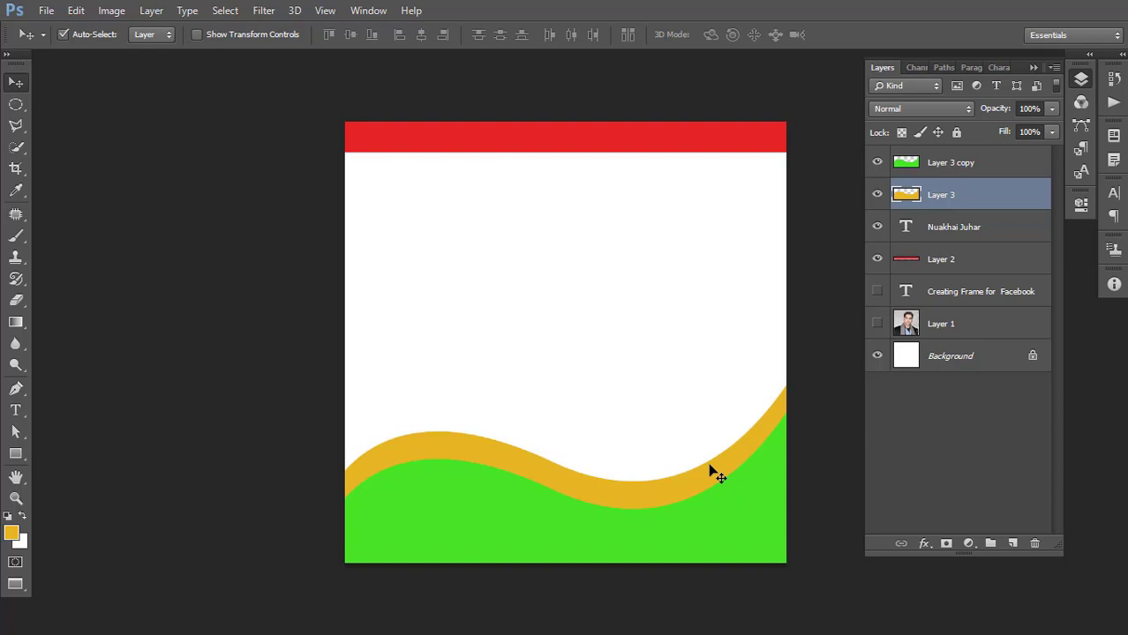
pyautogui.hotkey('ctrl', 't')
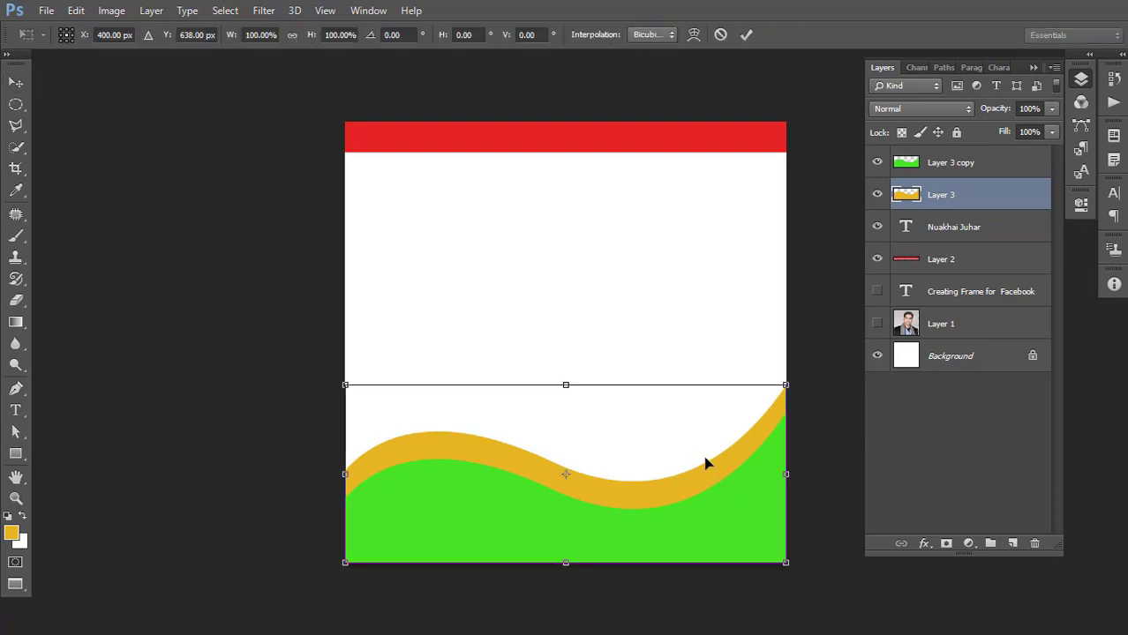
pyautogui.moveTo(788, 381); pyautogui.dragTo(788, 358)
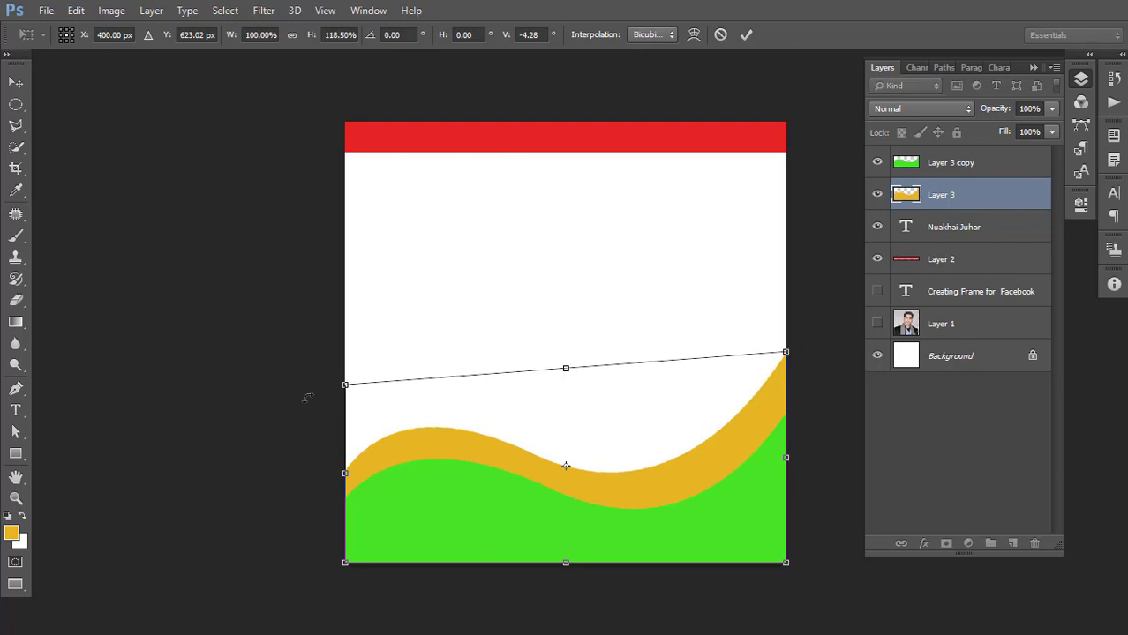
pyautogui.moveTo(345, 386); pyautogui.dragTo(346, 434)
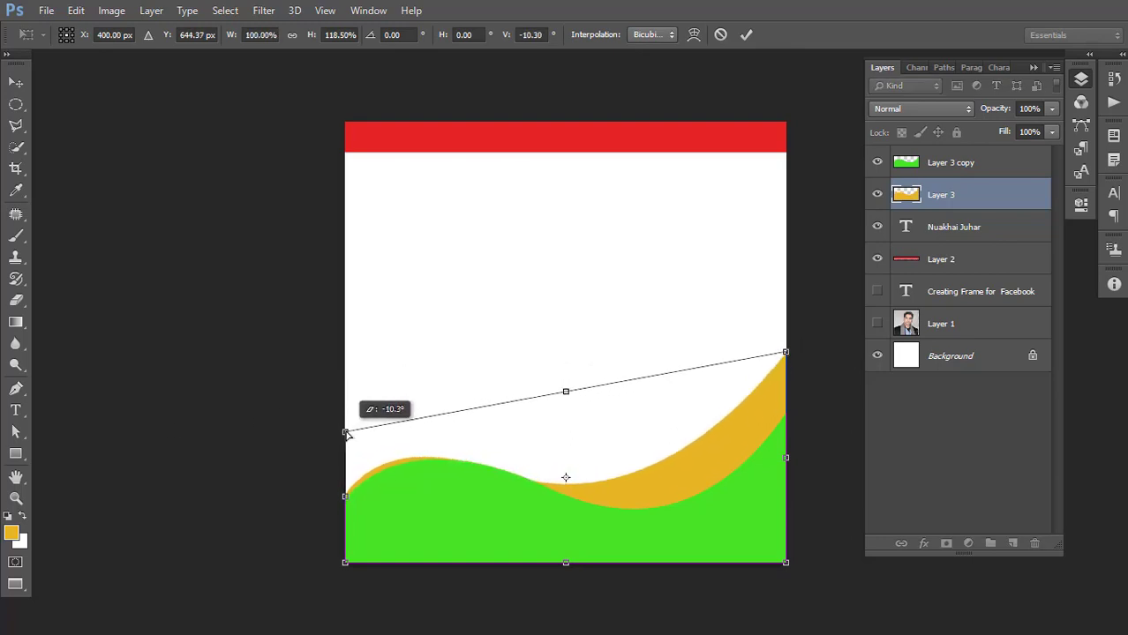
pyautogui.press('Return')
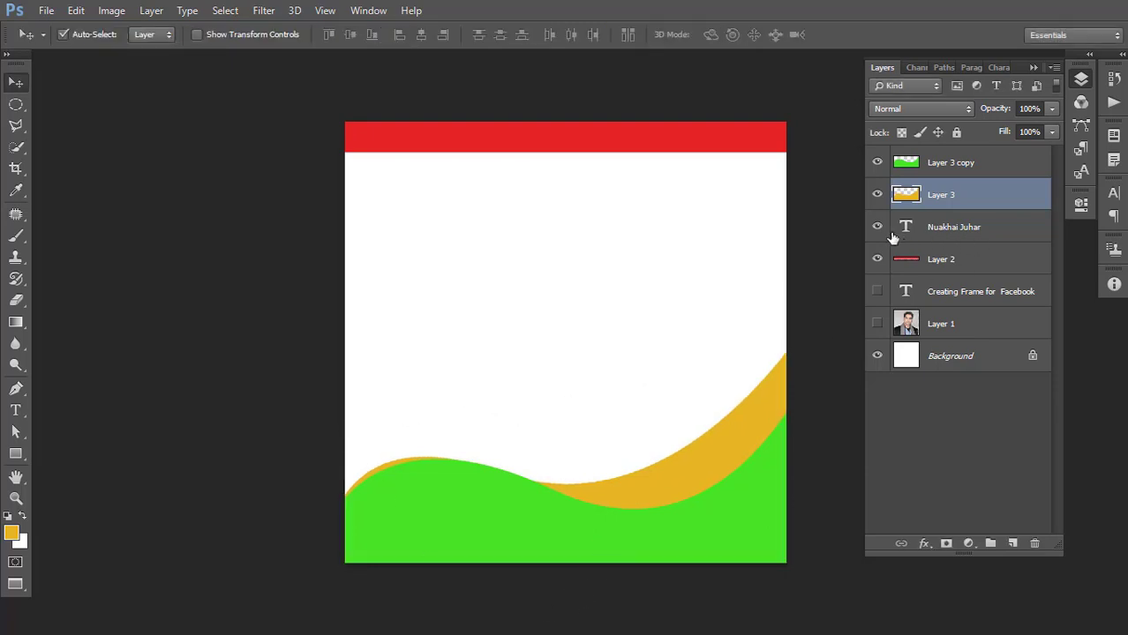
pyautogui.click(967, 231)
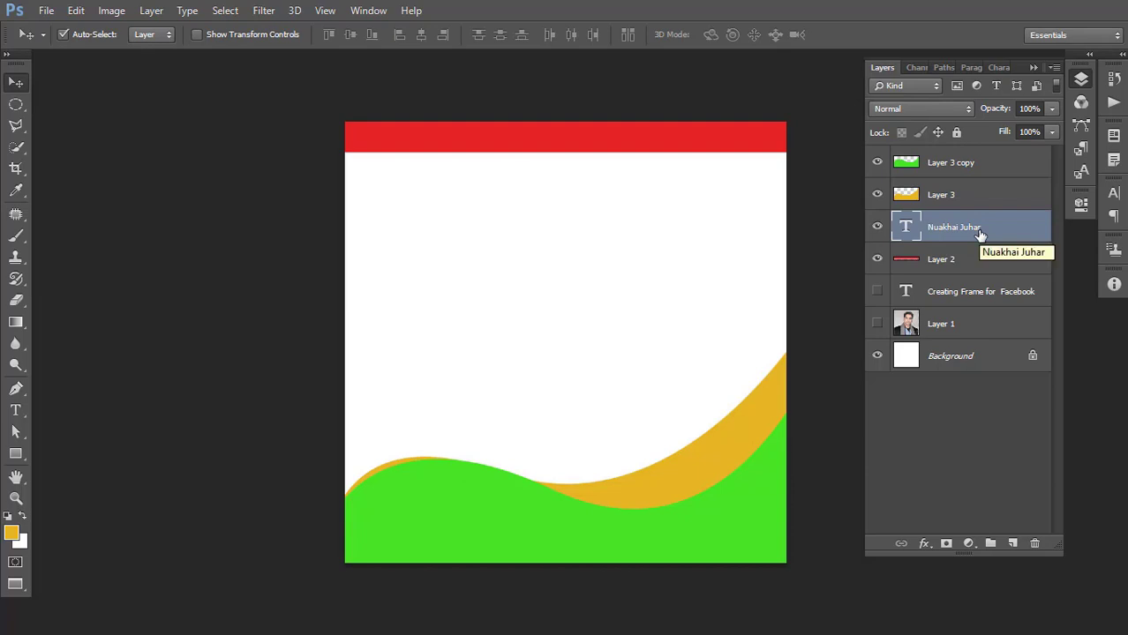
# Move the Nuakhai Juhar layer to the top of the stack and recolour it black (#000000)
pyautogui.moveTo(979, 233); pyautogui.dragTo(992, 159)
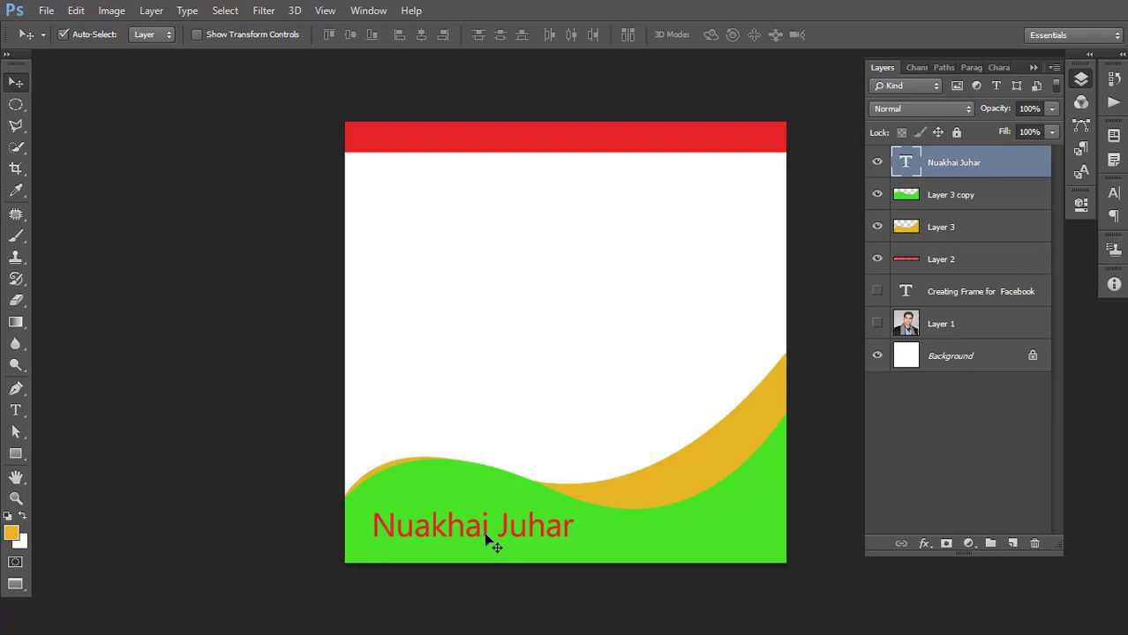
pyautogui.press('t')
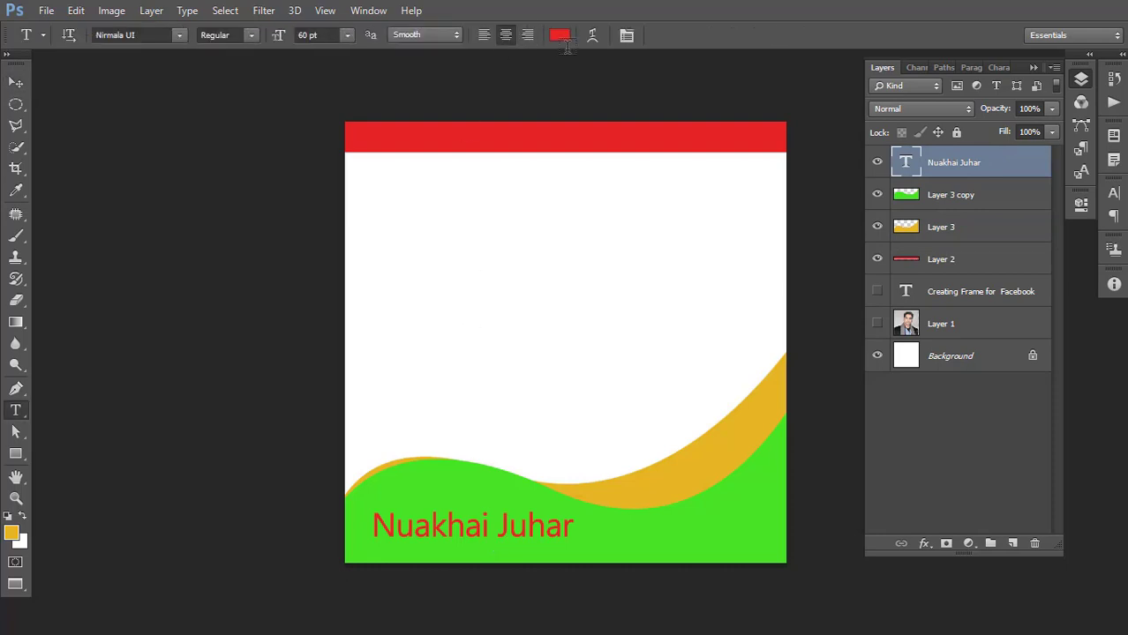
pyautogui.click(560, 36)
pyautogui.click(490, 379)
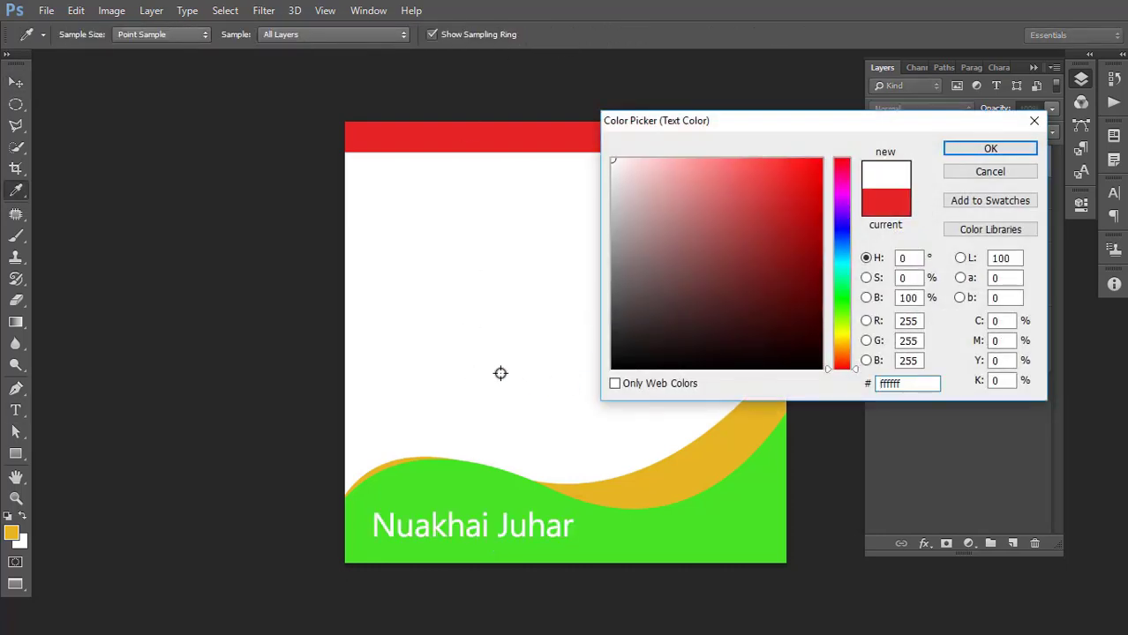
pyautogui.moveTo(618, 364); pyautogui.dragTo(574, 398)
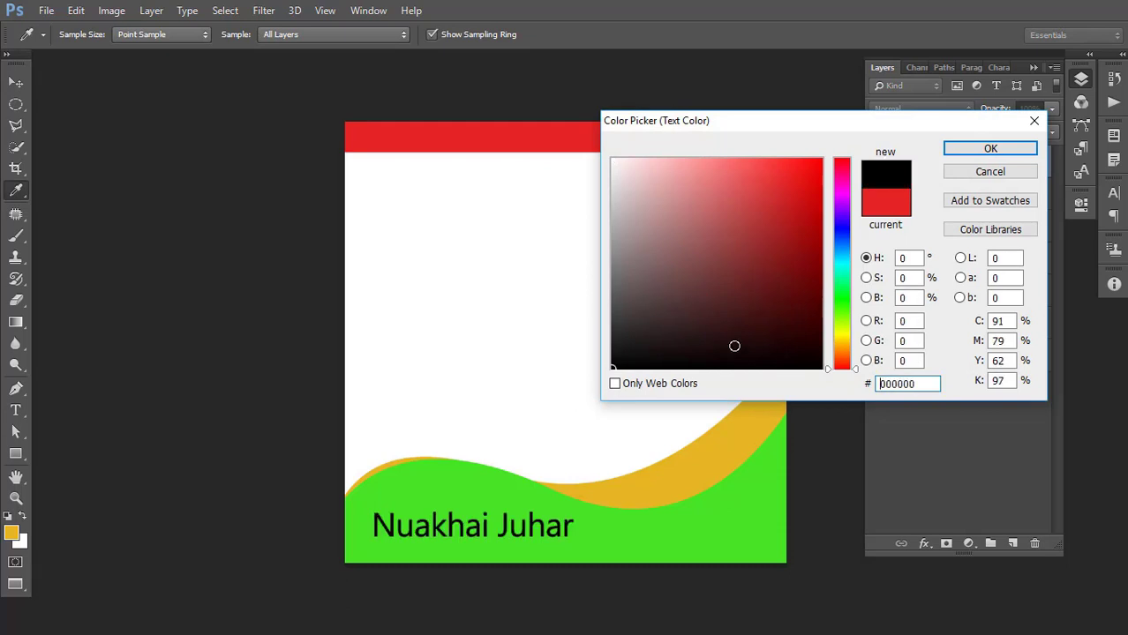
pyautogui.click(976, 151)
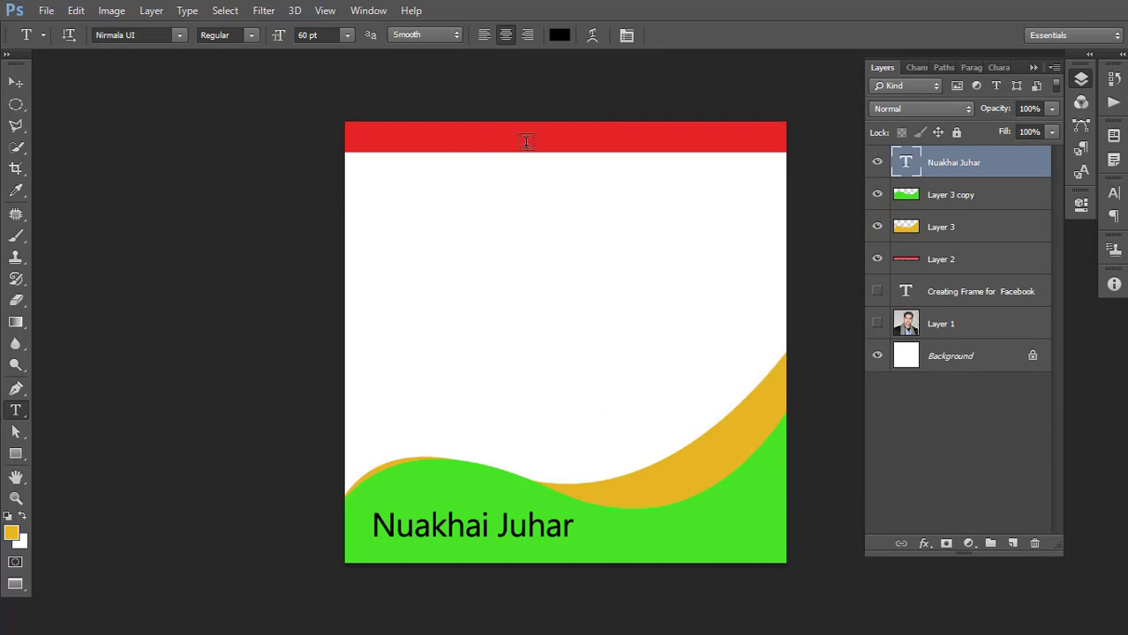
# Add the place name 'Balangir' at 30 pt on the red top bar
pyautogui.click(378, 136)
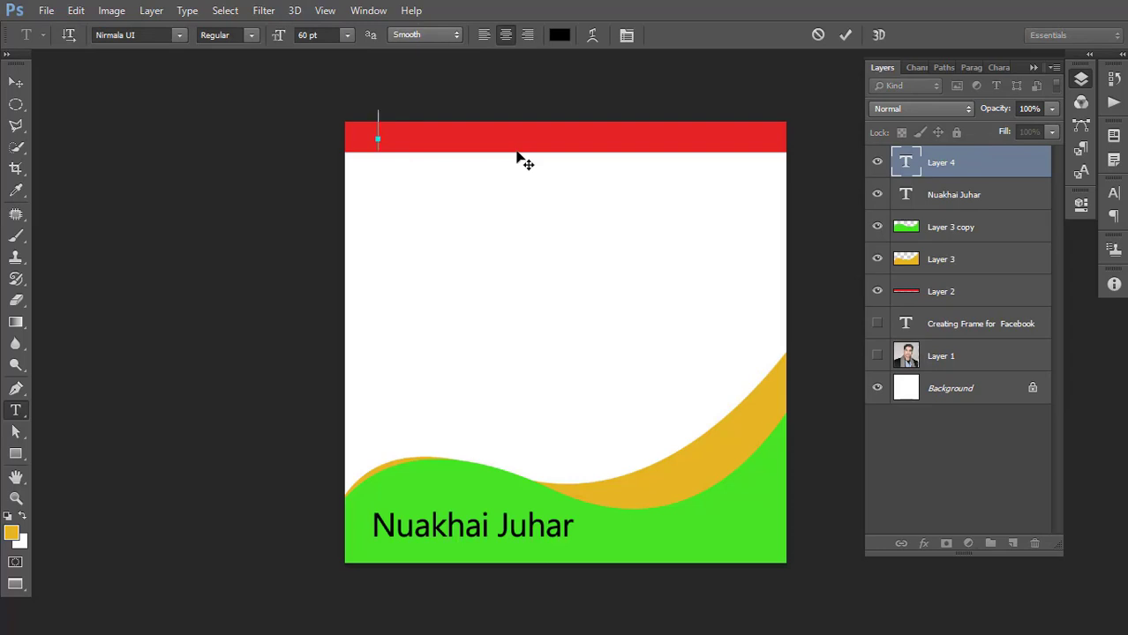
pyautogui.write('BA')
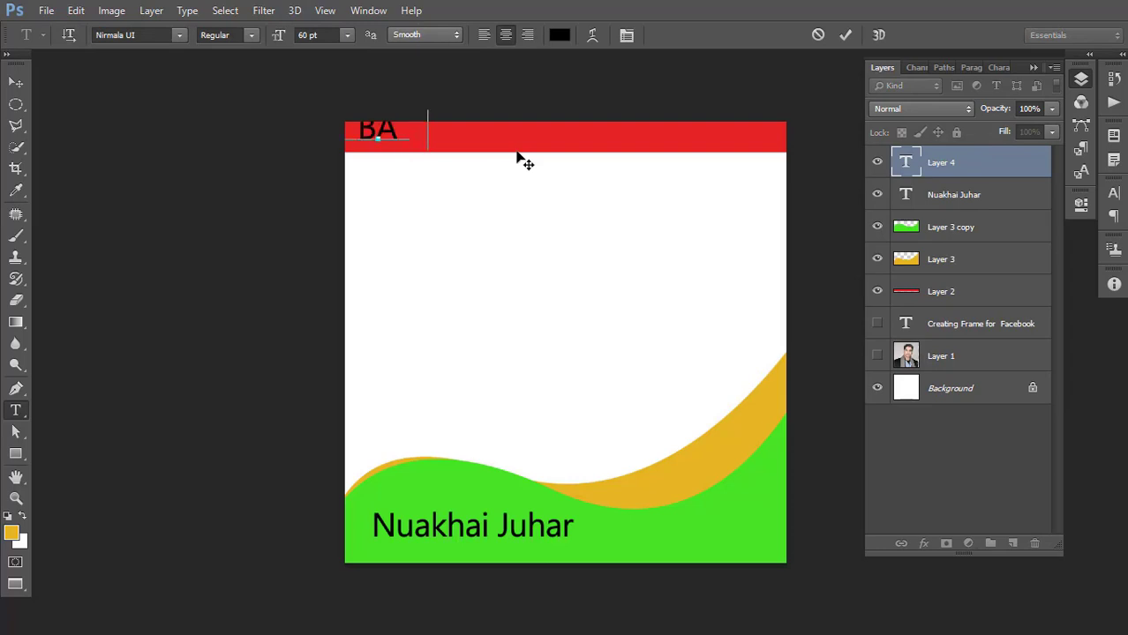
pyautogui.write('langir')
pyautogui.hotkey('ctrl', 'a')
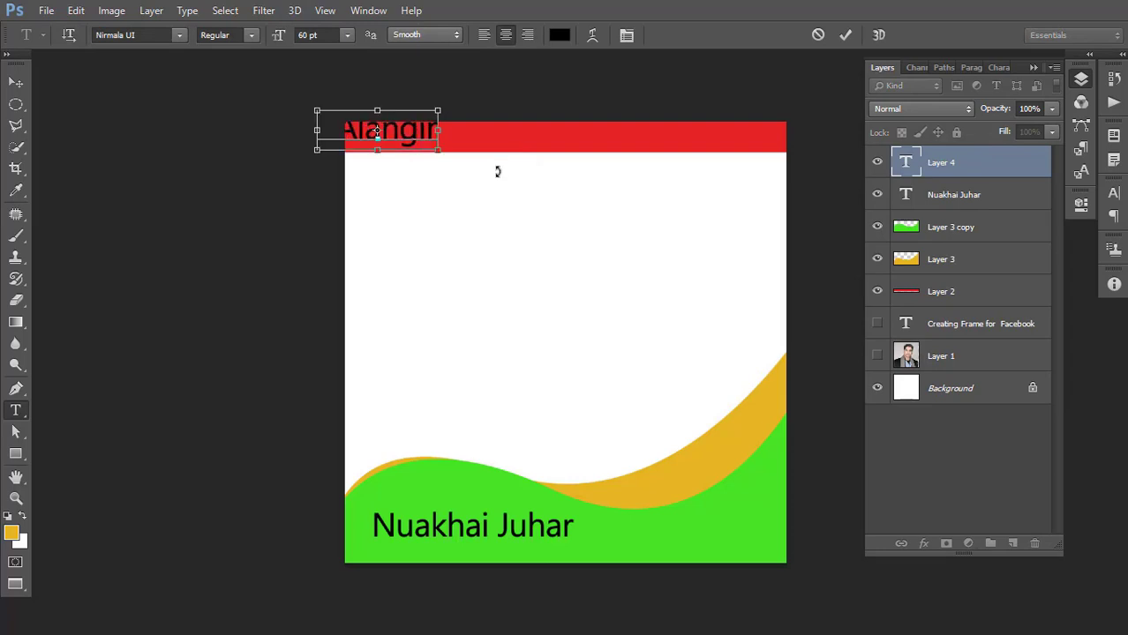
pyautogui.moveTo(406, 191); pyautogui.dragTo(453, 208)
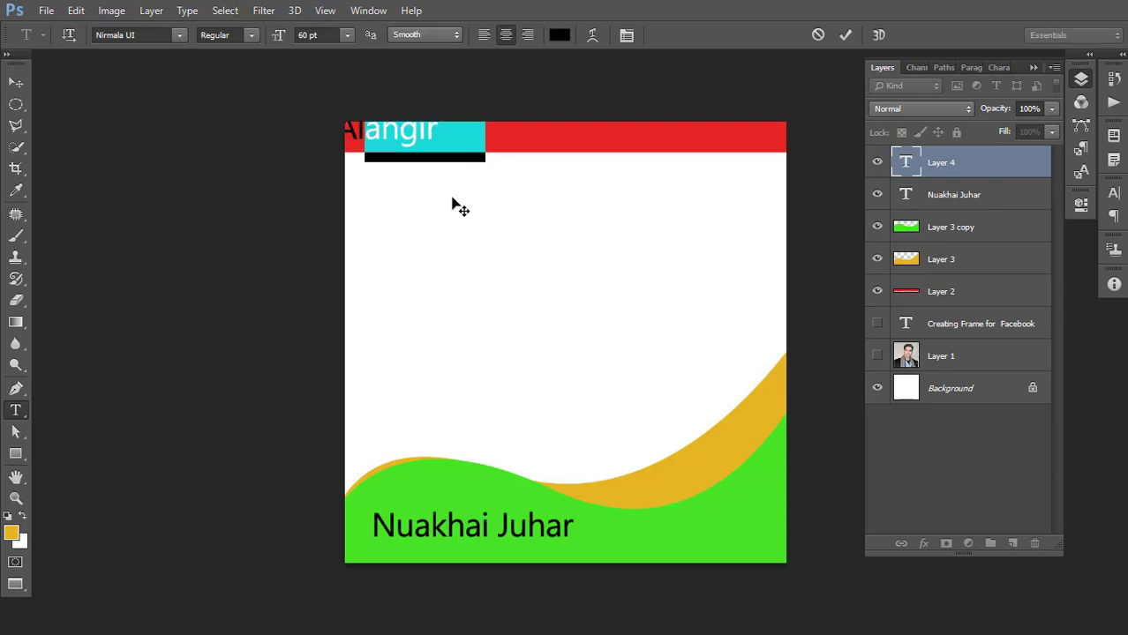
pyautogui.click(340, 242)
pyautogui.write('B')
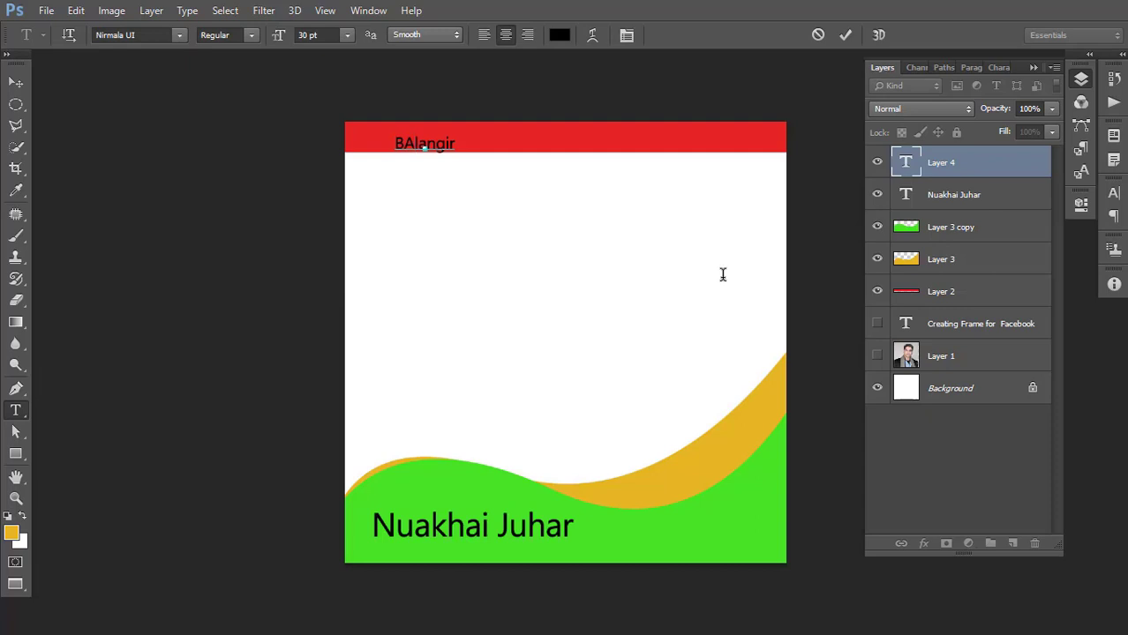
pyautogui.press('BackSpace')
pyautogui.write('a')
pyautogui.hotkey('ctrl', 'Return')
# Nudge the Balangir text up and left within the red top bar
pyautogui.click(16, 85)
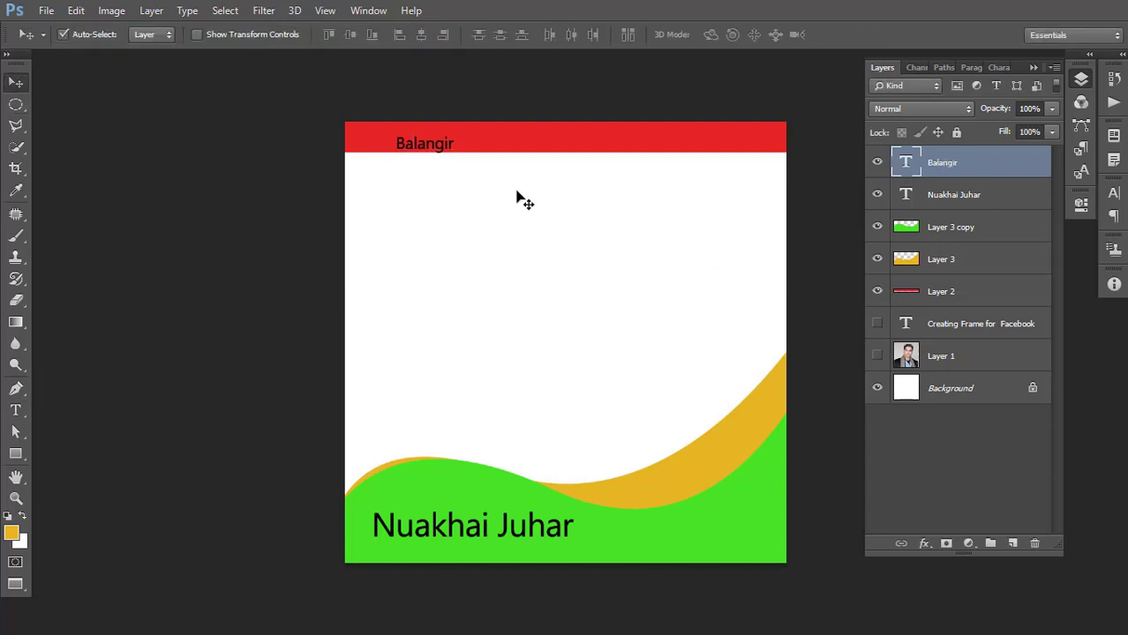
pyautogui.press('Up')
pyautogui.press('Up')
pyautogui.press('Up')
pyautogui.press('Left')
pyautogui.press('Left')
pyautogui.press('Left')
pyautogui.press('Left')
pyautogui.press('Left')
pyautogui.press('Left')
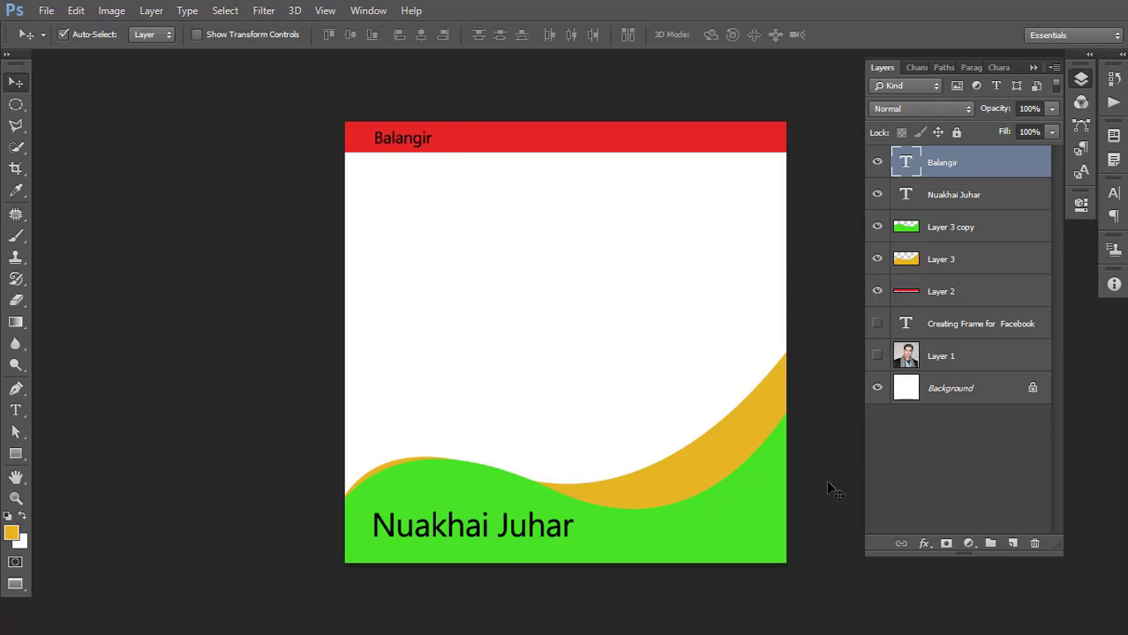
# Hide the white Background layer for a transparent centre, then bring up Save for Web
pyautogui.click(877, 389)
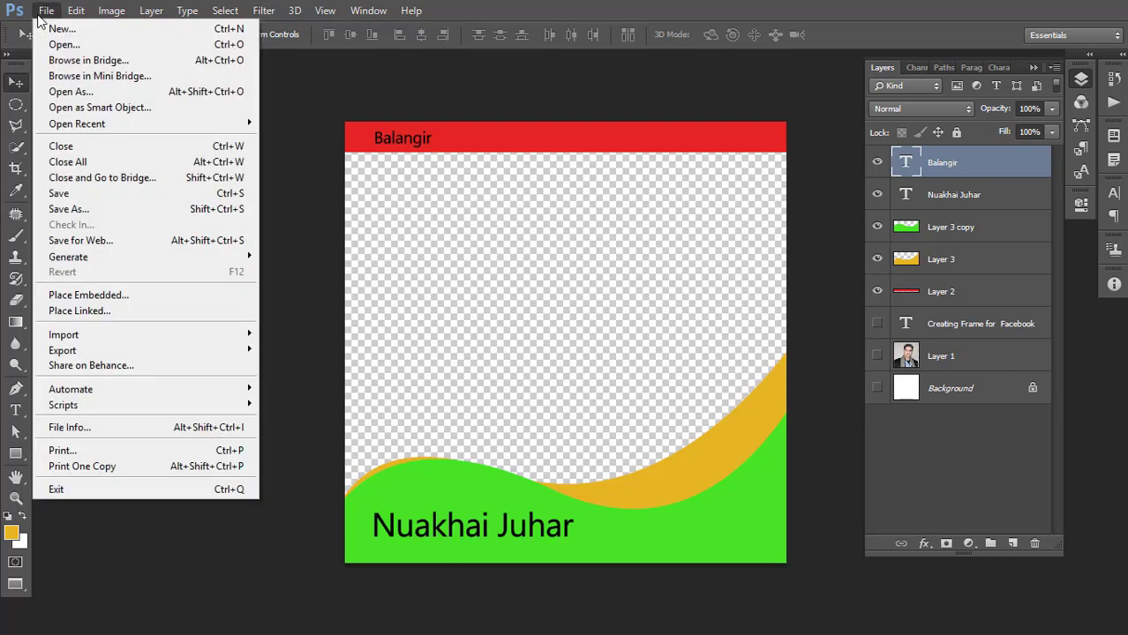
pyautogui.click(46, 11)
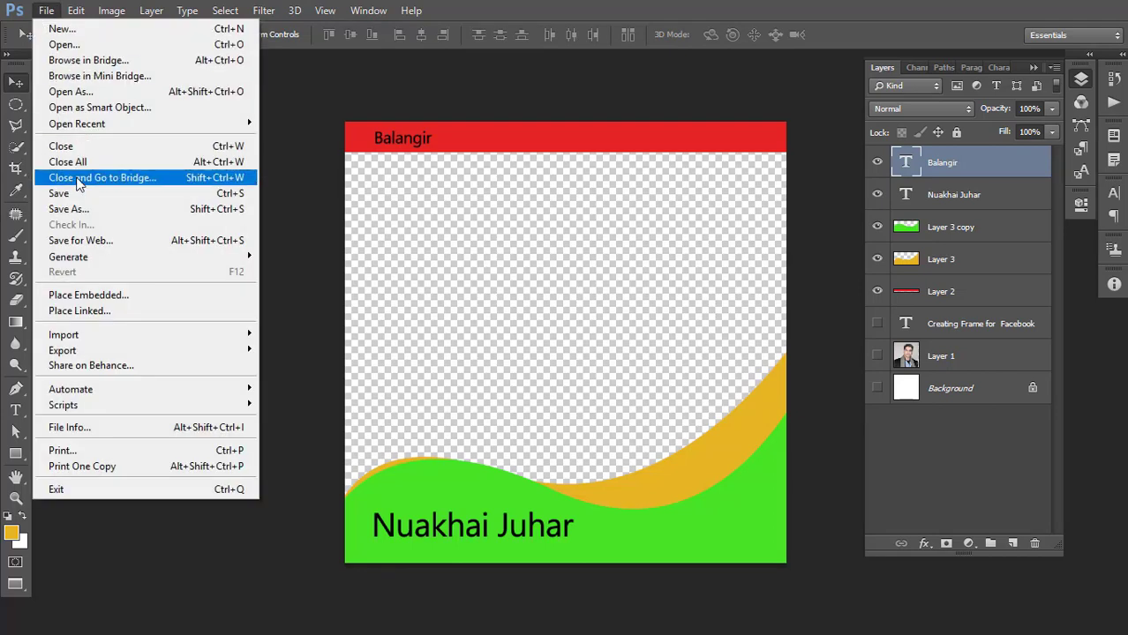
pyautogui.click(91, 244)
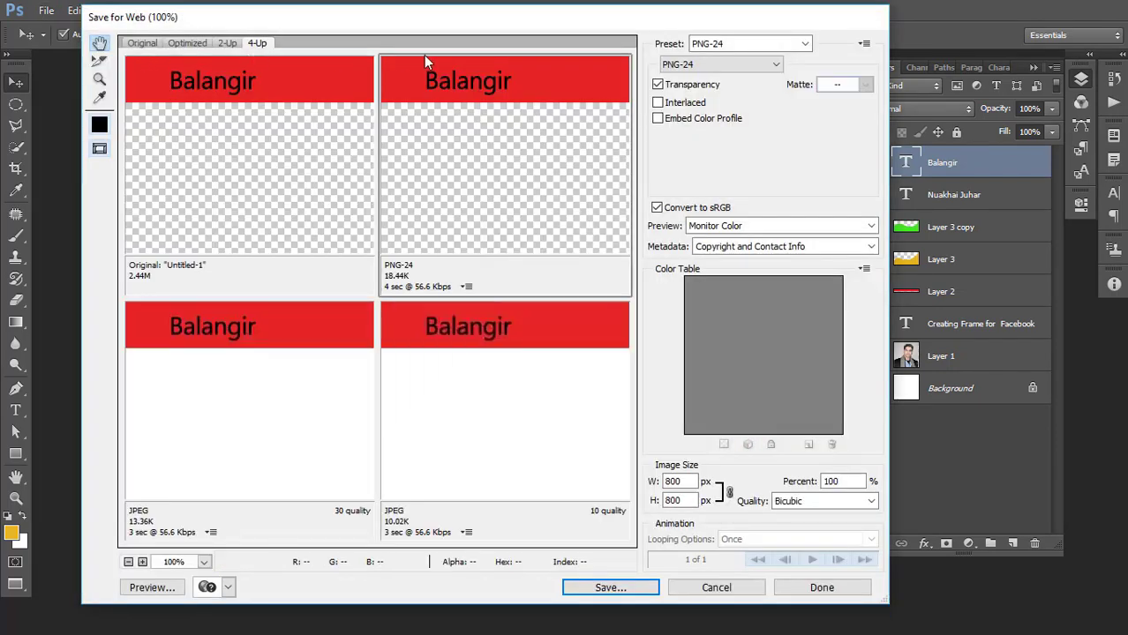
# Preview the export in Original, Optimized and 2-Up views, ending on the 4-Up comparison
pyautogui.click(142, 46)
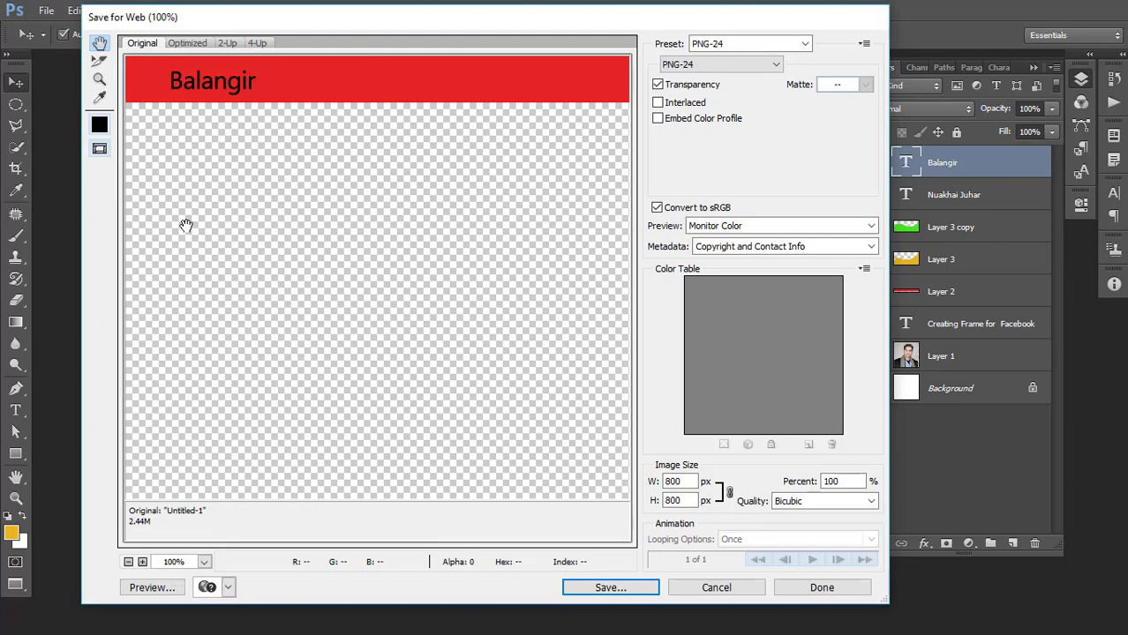
pyautogui.click(190, 45)
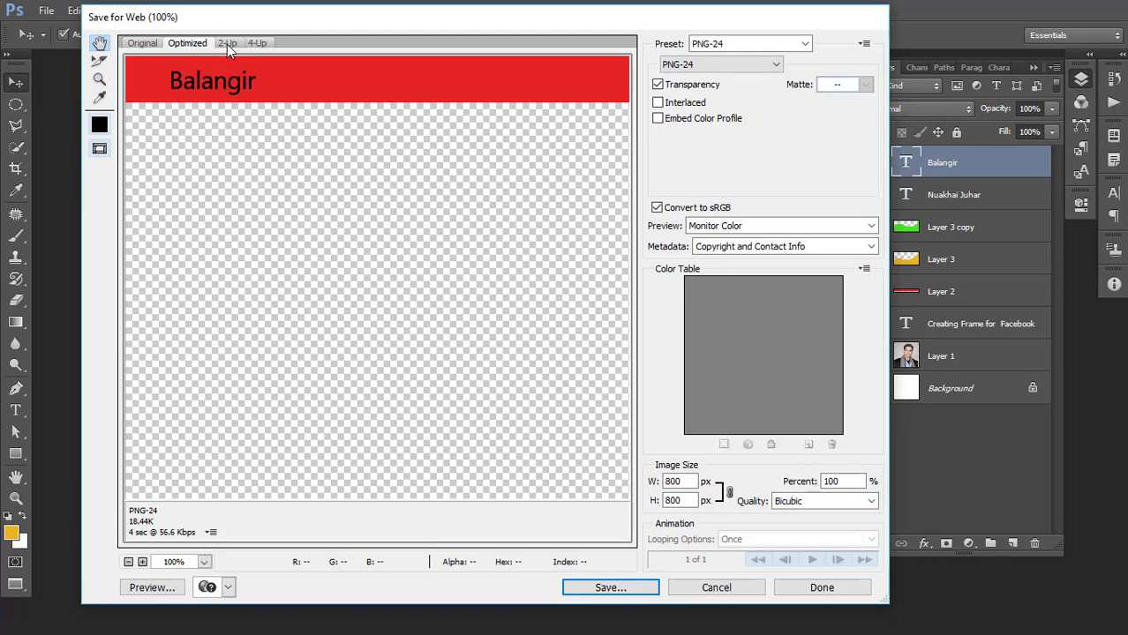
pyautogui.click(226, 44)
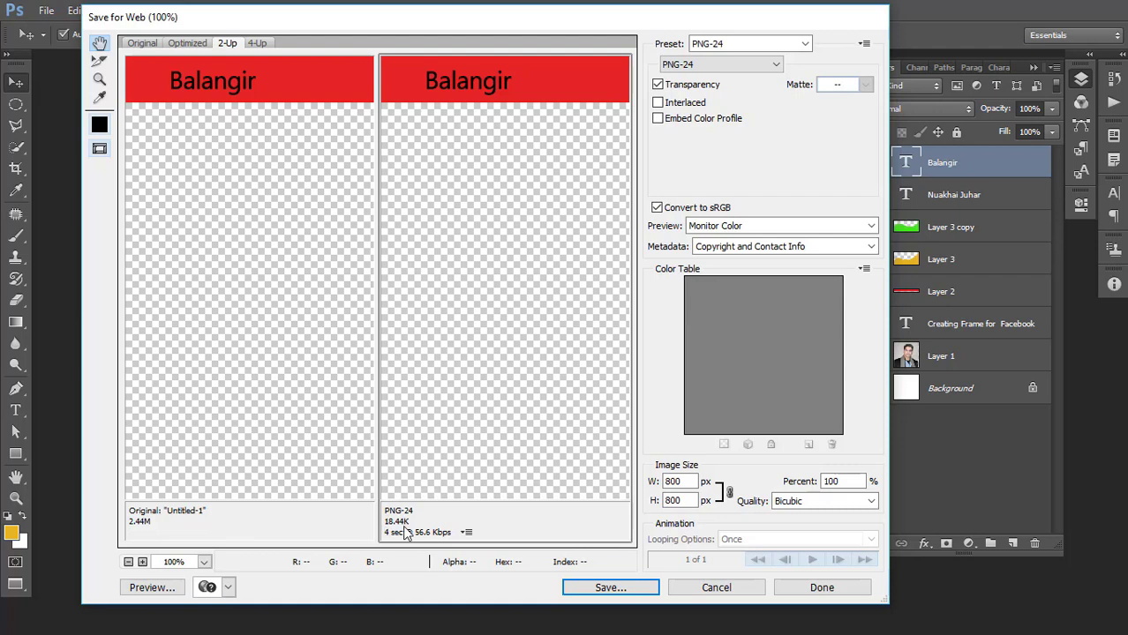
pyautogui.click(257, 43)
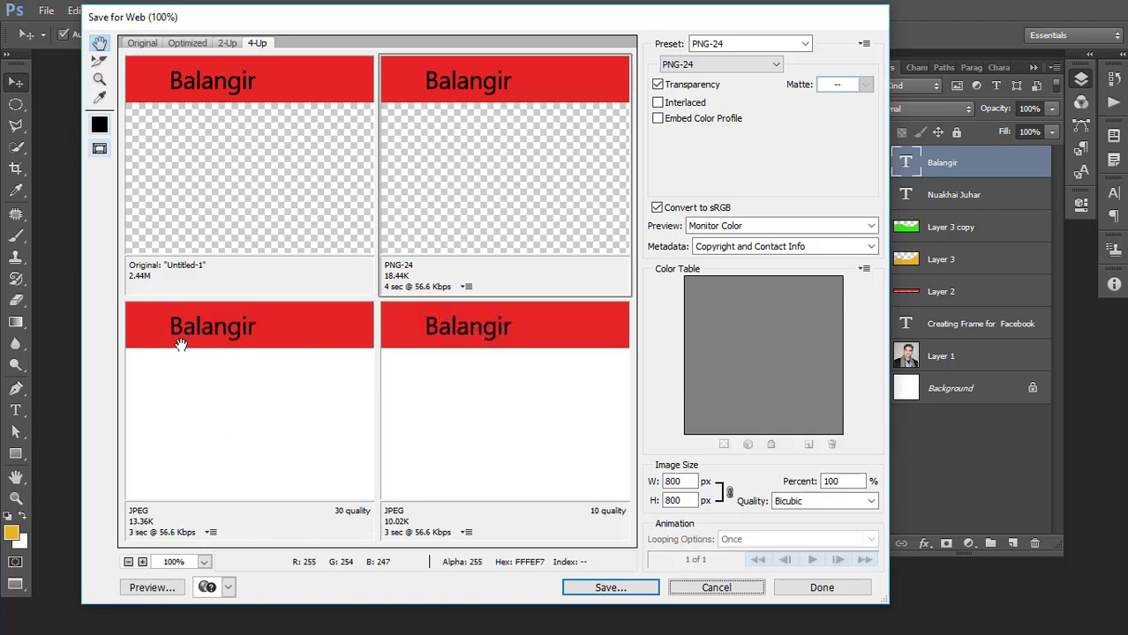
# Select the JPEG quality 30 preview, zoom in to inspect it, and raise quality to 100
pyautogui.click(212, 440)
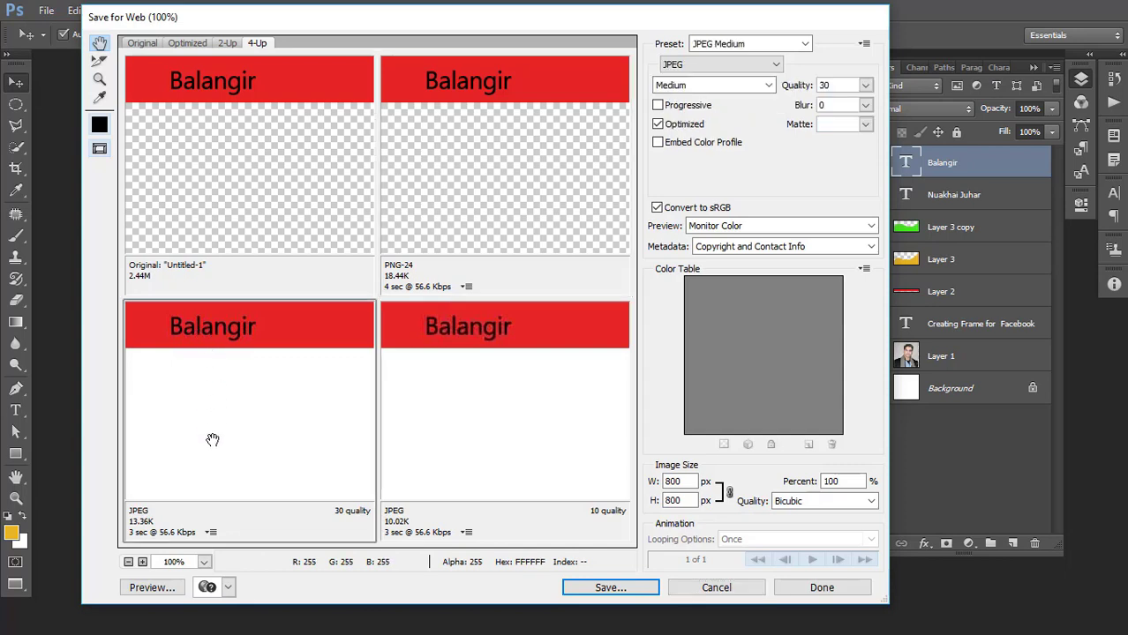
pyautogui.keyDown('ctrl'); pyautogui.click(226, 389); pyautogui.keyUp('ctrl')
pyautogui.keyDown('ctrl'); pyautogui.click(240, 354); pyautogui.keyUp('ctrl')
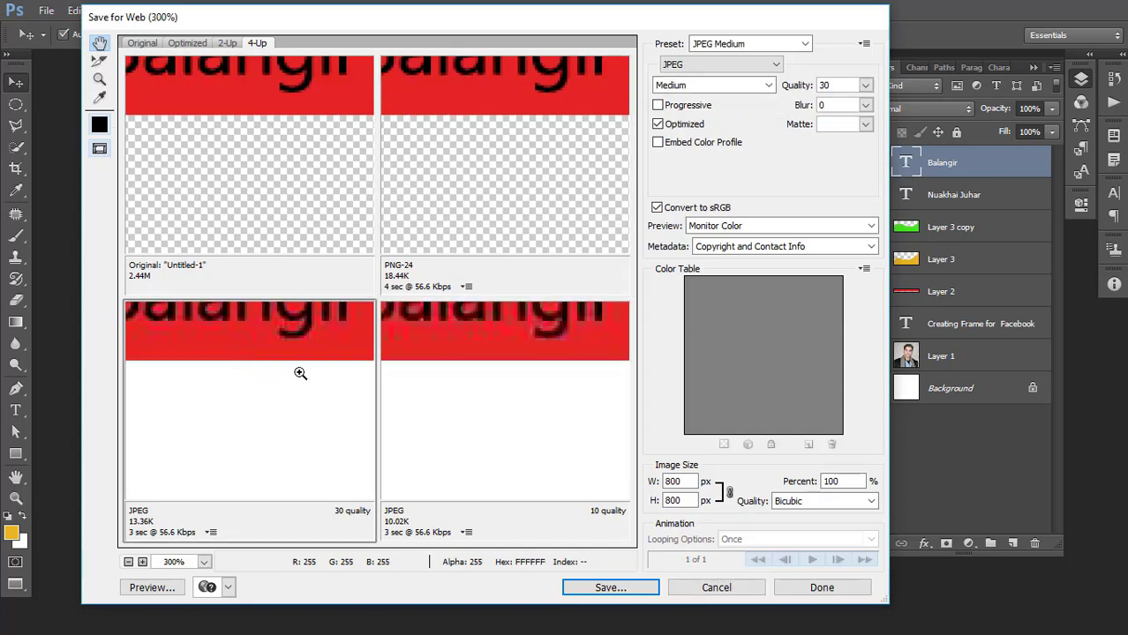
pyautogui.keyDown('alt'); pyautogui.click(265, 391); pyautogui.keyUp('alt')
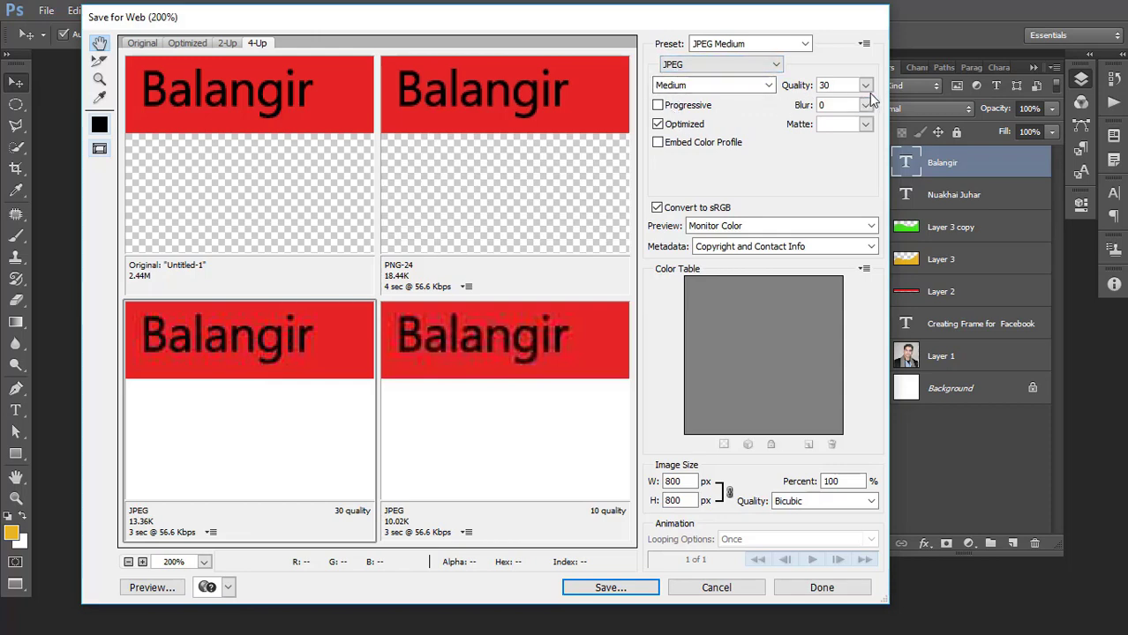
pyautogui.click(866, 86)
pyautogui.moveTo(808, 105); pyautogui.dragTo(893, 105)
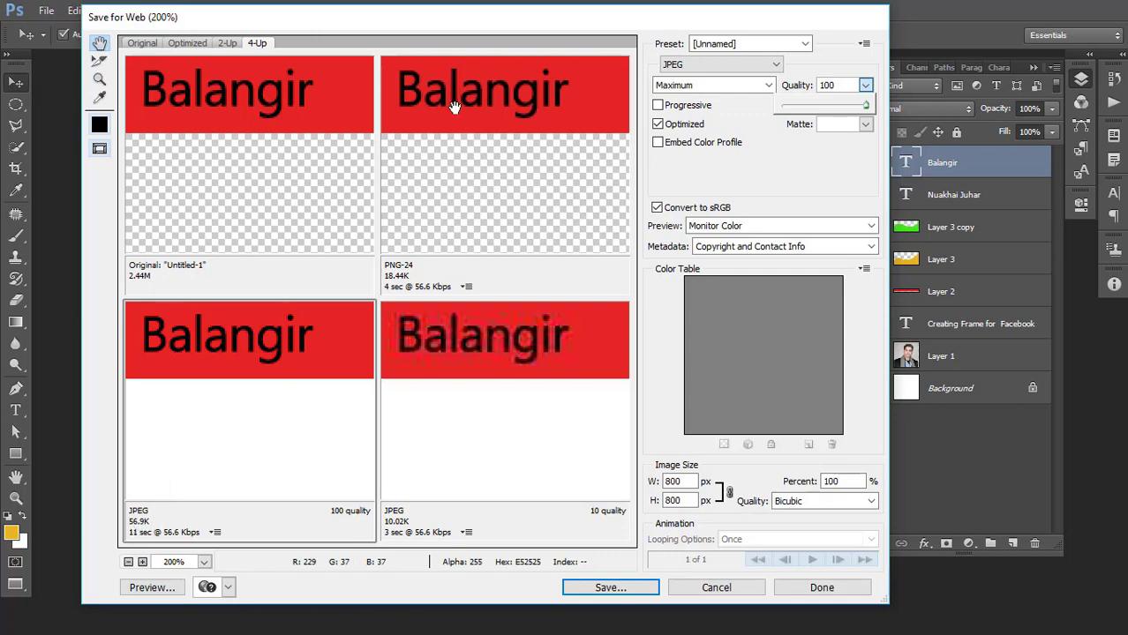
# Select the transparent PNG-24 preview, zoom out to the whole frame, and keep PNG-24 as format
pyautogui.click(511, 207)
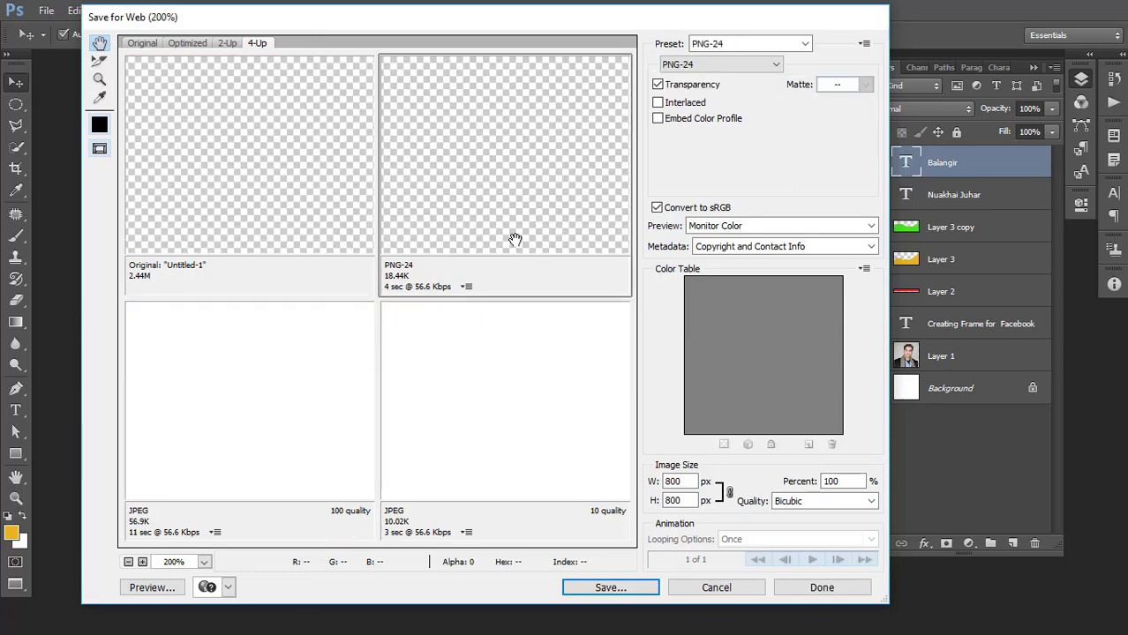
pyautogui.moveTo(501, 194); pyautogui.dragTo(390, 68)
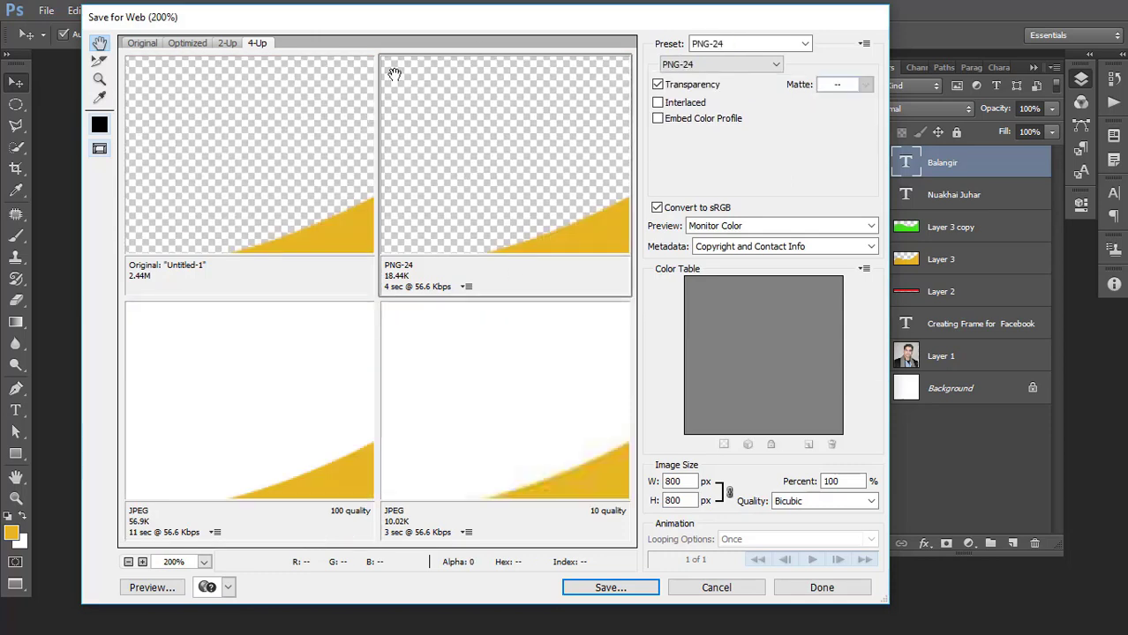
pyautogui.keyDown('alt'); pyautogui.click(483, 178); pyautogui.keyUp('alt')
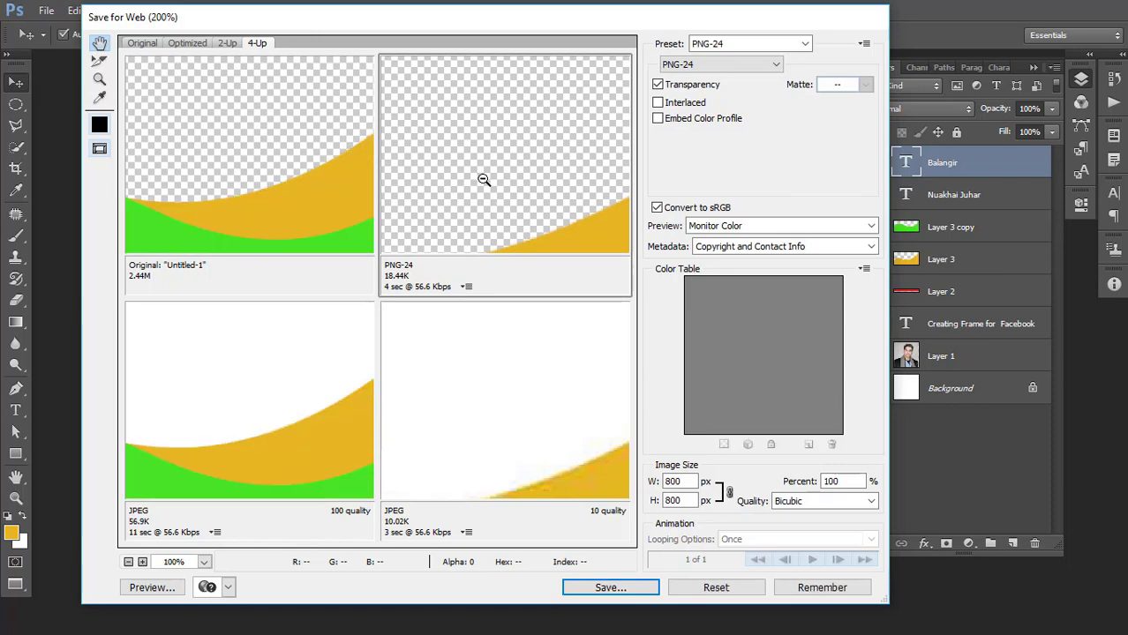
pyautogui.keyDown('alt'); pyautogui.click(483, 178); pyautogui.keyUp('alt')
pyautogui.keyDown('alt'); pyautogui.click(484, 180); pyautogui.keyUp('alt')
pyautogui.keyDown('alt'); pyautogui.click(483, 179); pyautogui.keyUp('alt')
pyautogui.keyDown('alt'); pyautogui.click(491, 177); pyautogui.keyUp('alt')
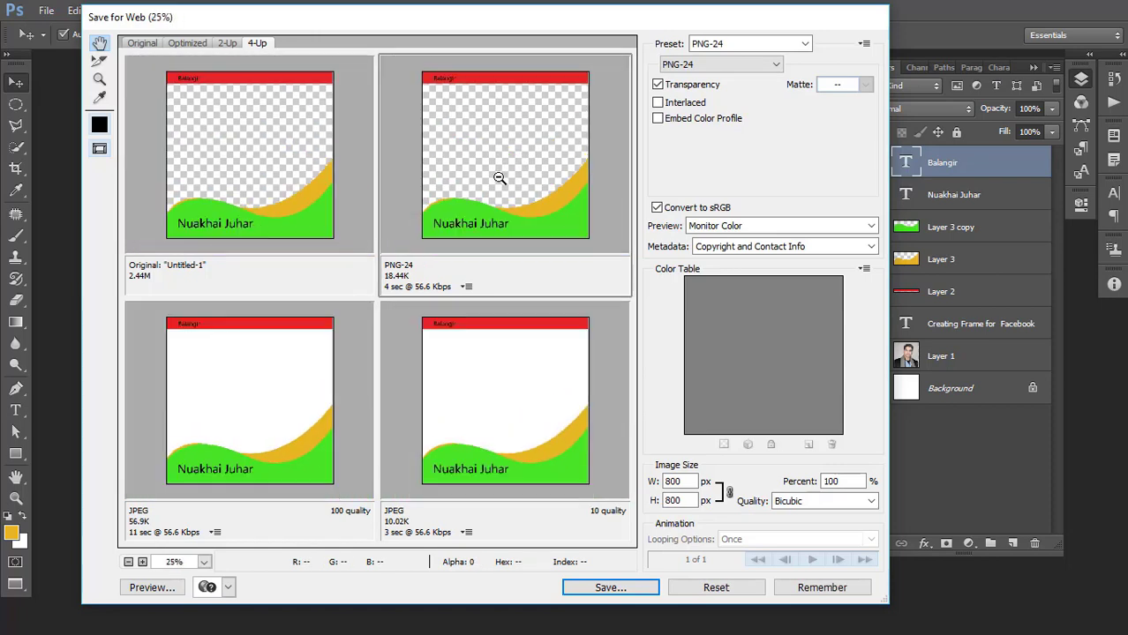
pyautogui.click(697, 65)
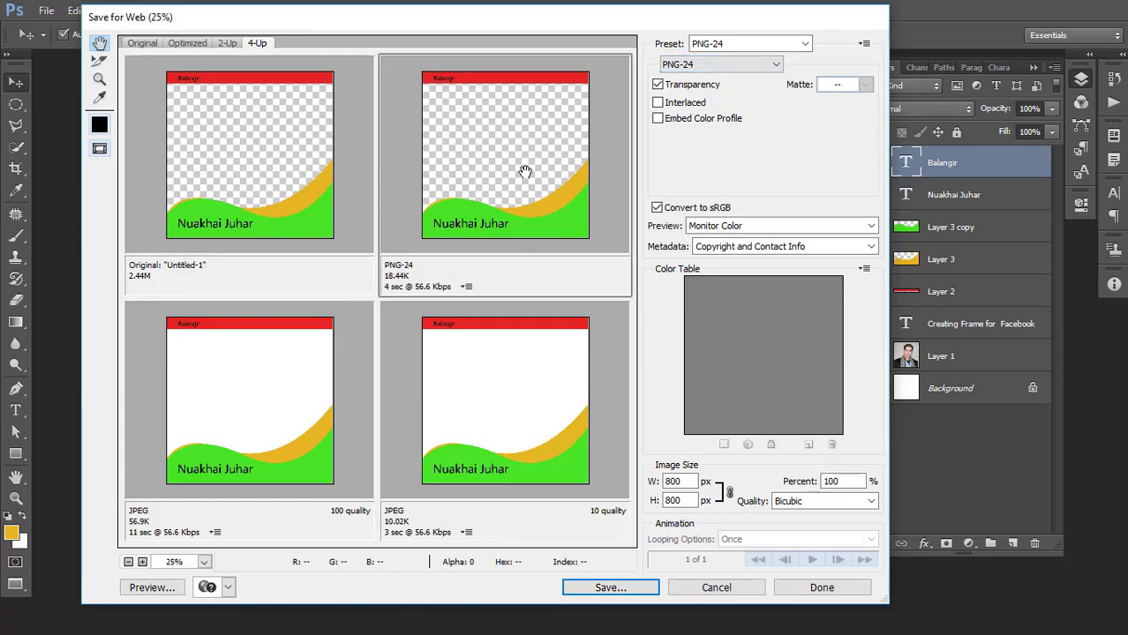
# Save the PNG-24 export as Frame.png on the Desktop
pyautogui.click(585, 590)
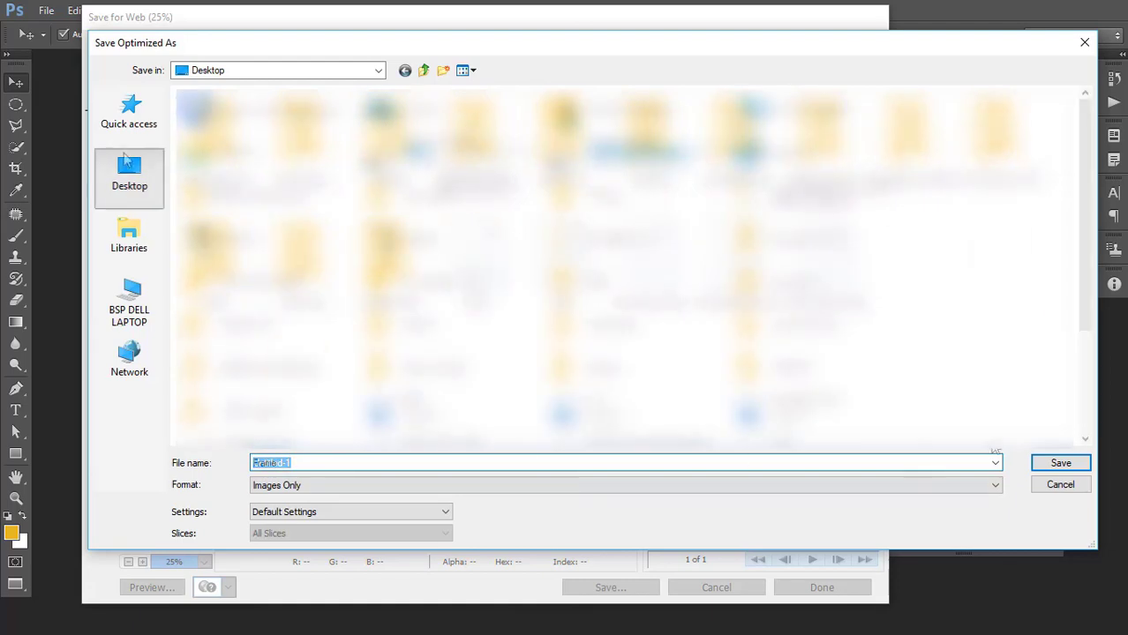
pyautogui.click(1040, 463)
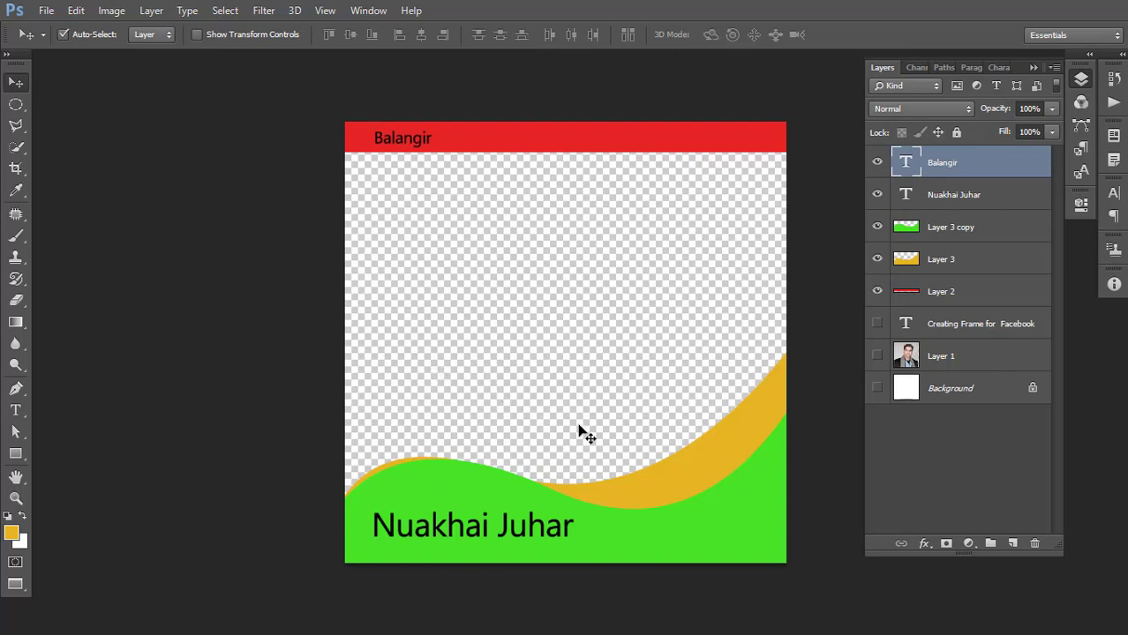
# Show the portrait Layer 1 behind the frame, then go to Facebook's Create a Frame page
pyautogui.click(877, 357)
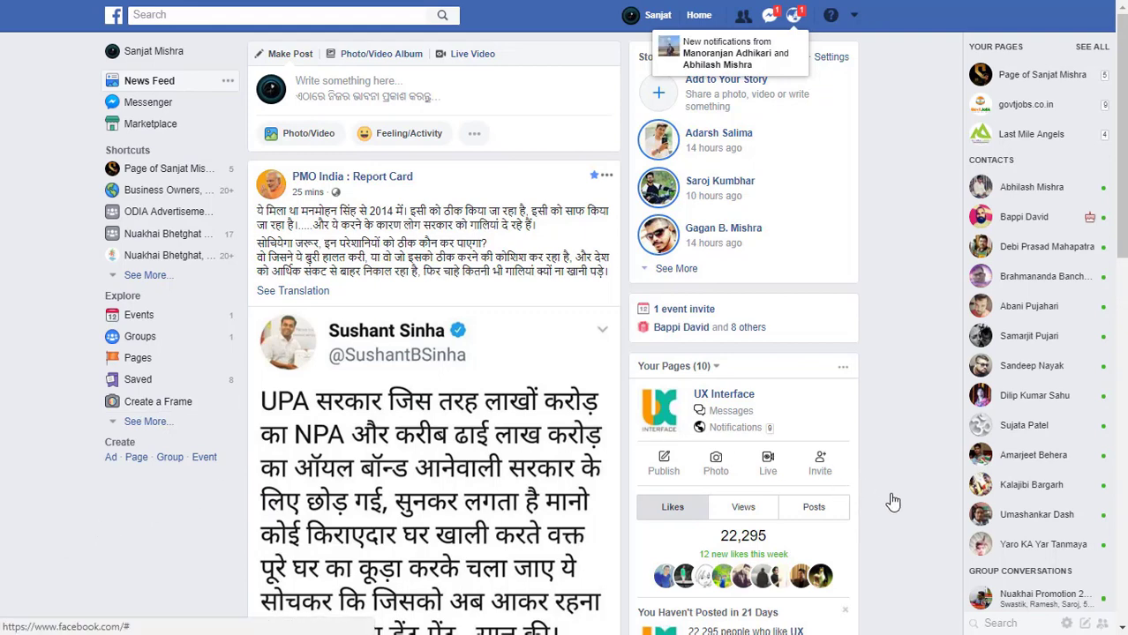
pyautogui.click(163, 408)
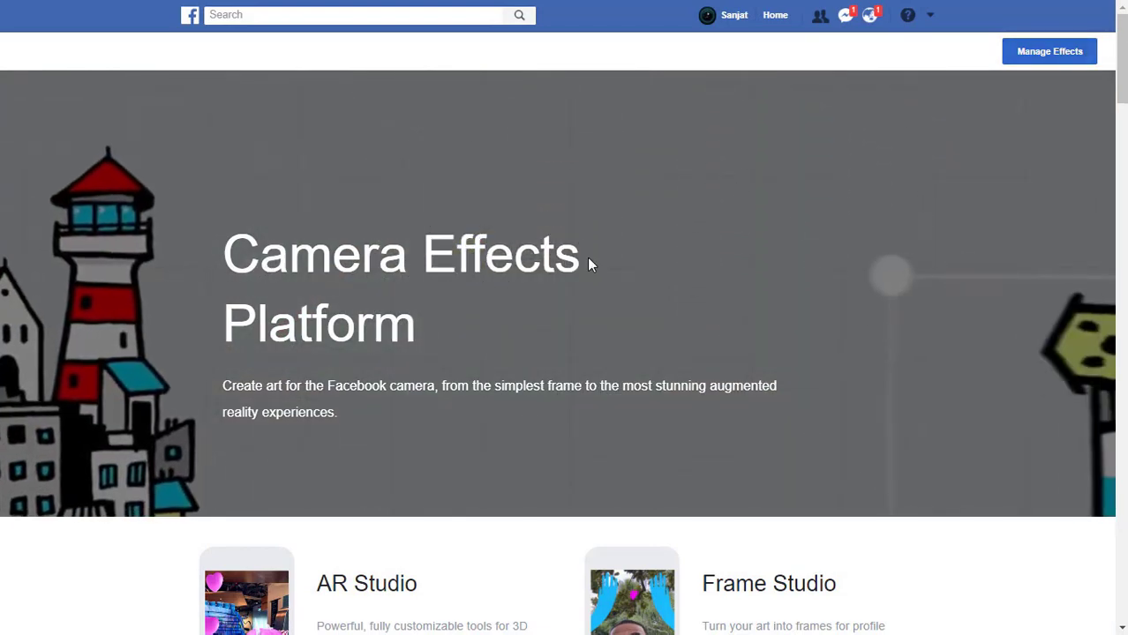
# Scroll down to the Frame Studio section and start a new frame there
pyautogui.scroll(-3, 527, 300)
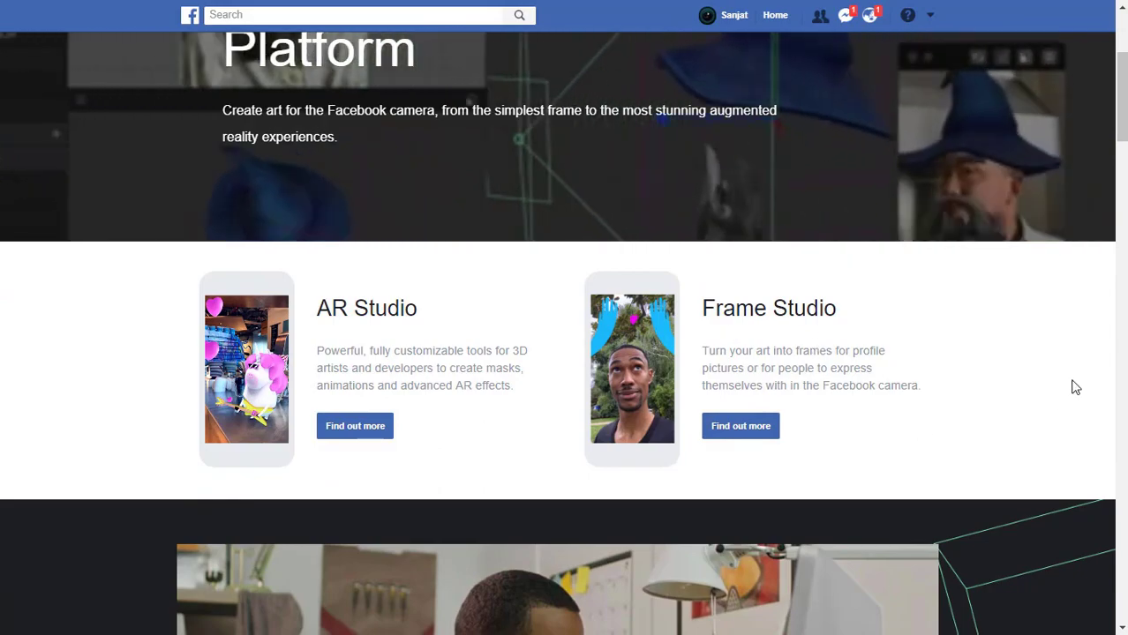
pyautogui.scroll(-4, 1020, 306)
pyautogui.scroll(-4, 988, 294)
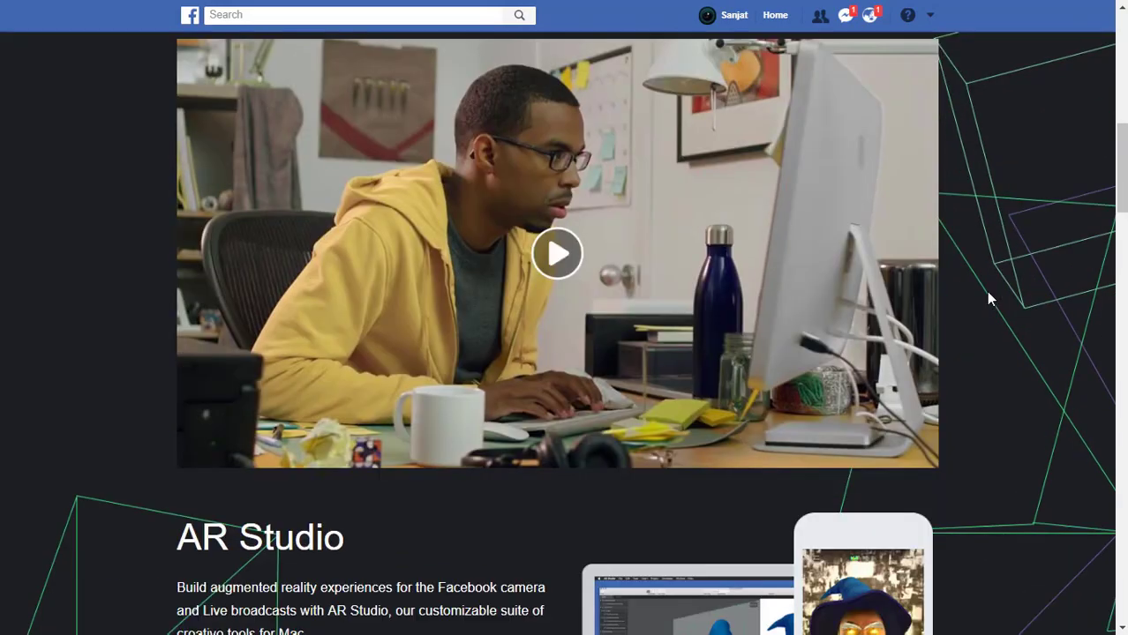
pyautogui.scroll(-5, 988, 294)
pyautogui.scroll(-4, 986, 298)
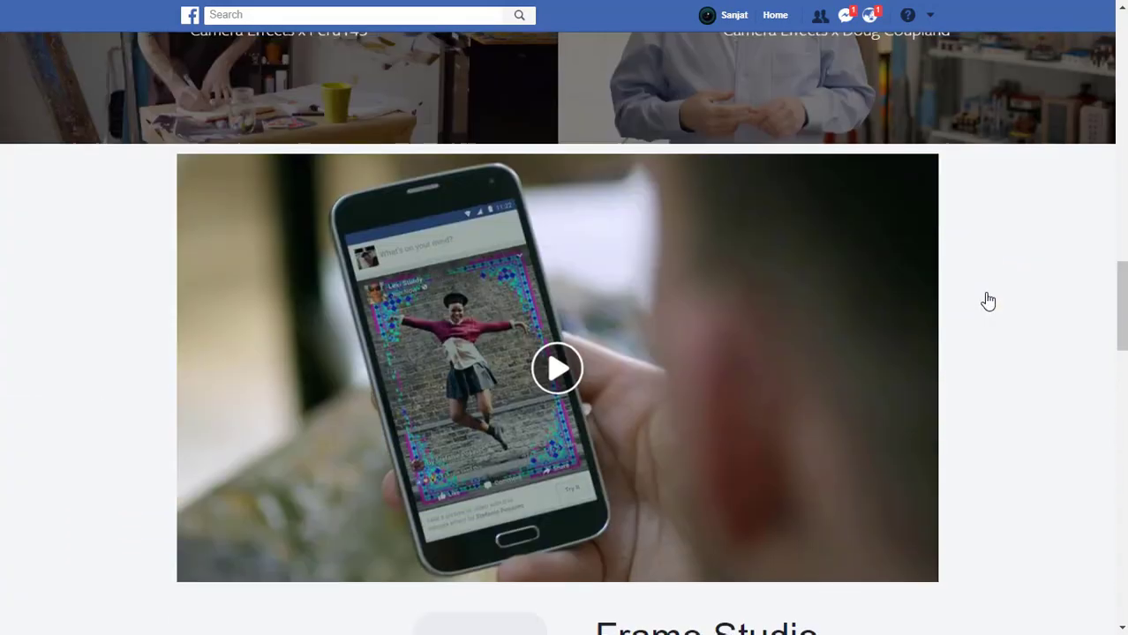
pyautogui.scroll(-4, 987, 300)
pyautogui.scroll(-2, 988, 300)
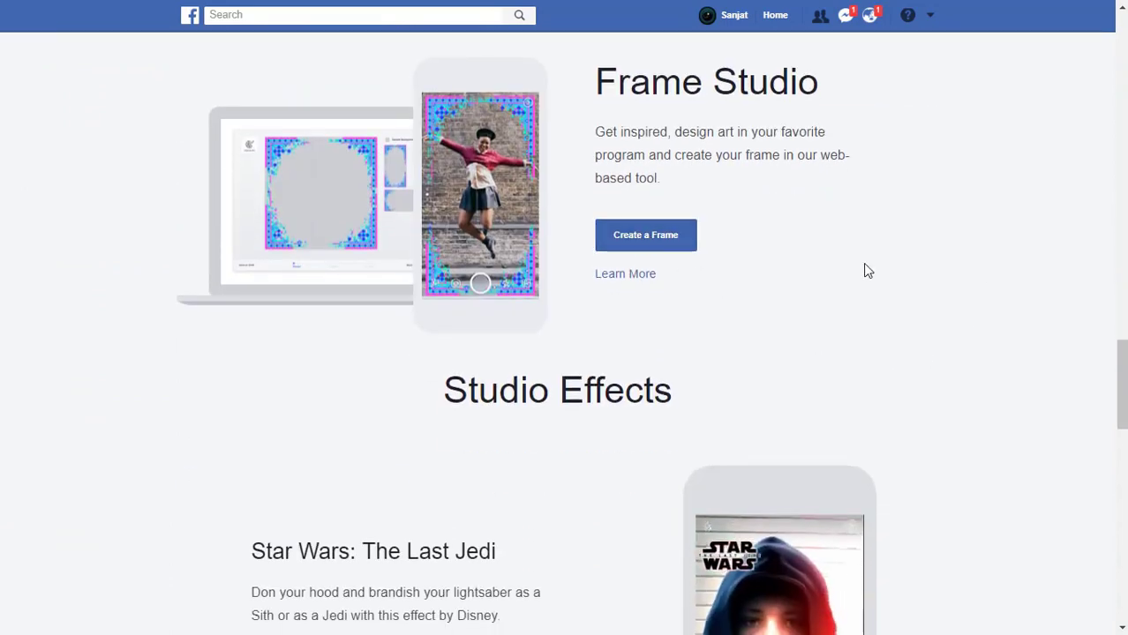
pyautogui.scroll(-1, 865, 264)
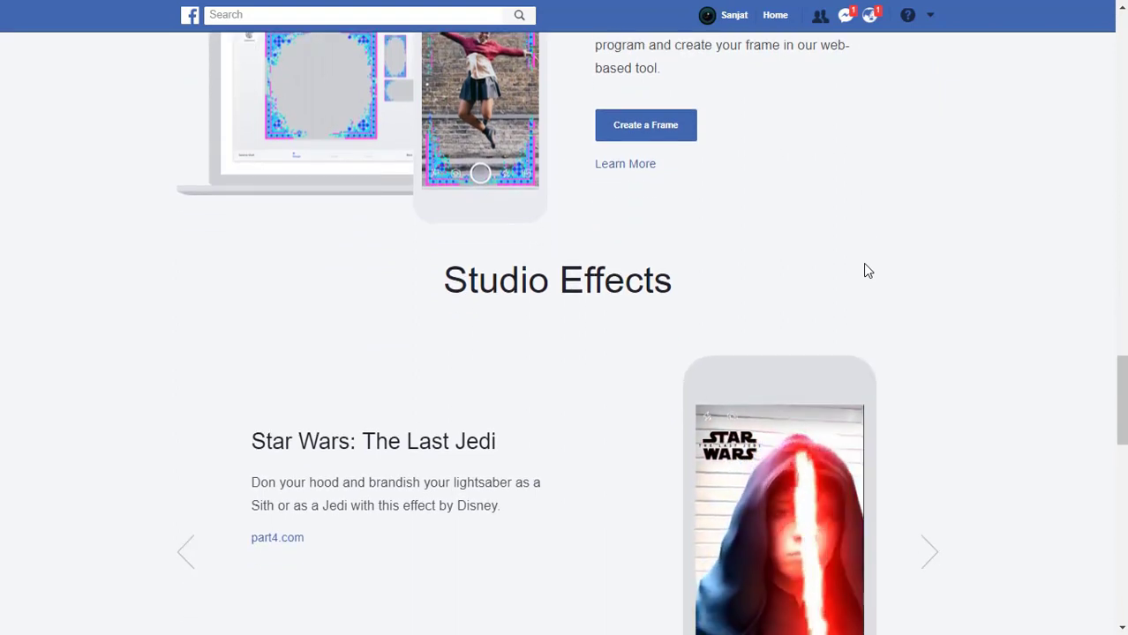
pyautogui.scroll(-1, 865, 265)
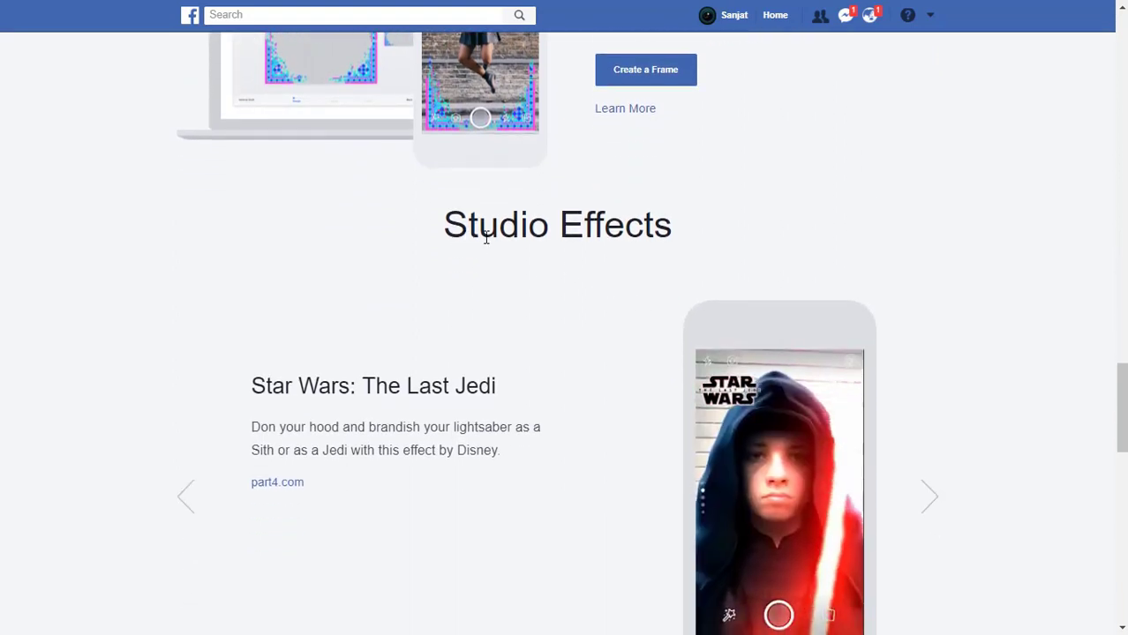
pyautogui.click(928, 500)
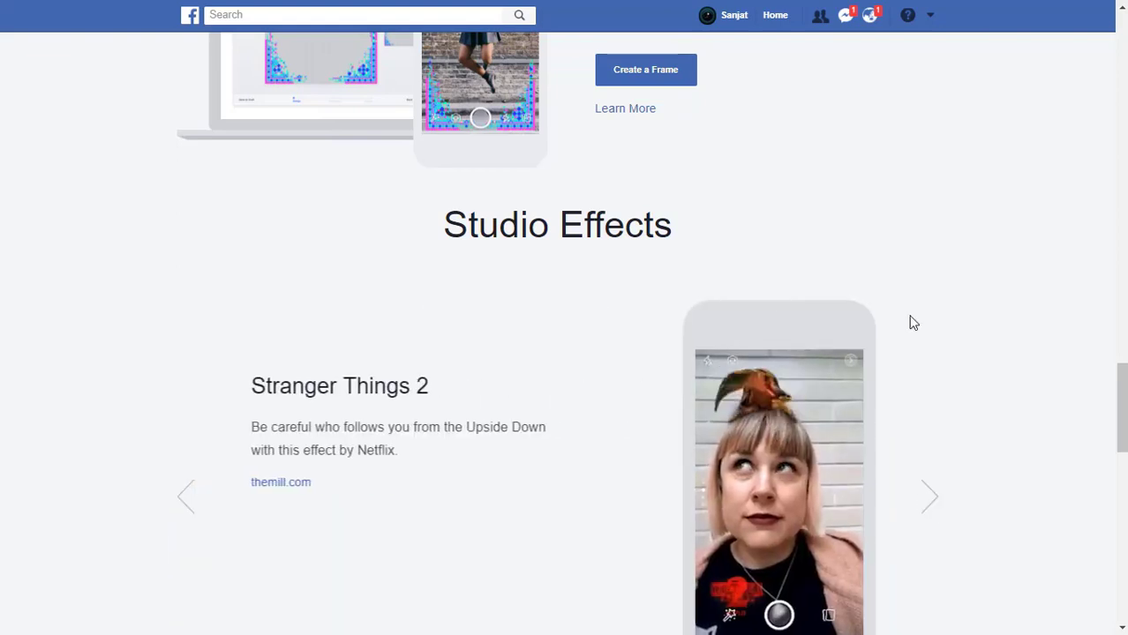
pyautogui.scroll(3, 934, 320)
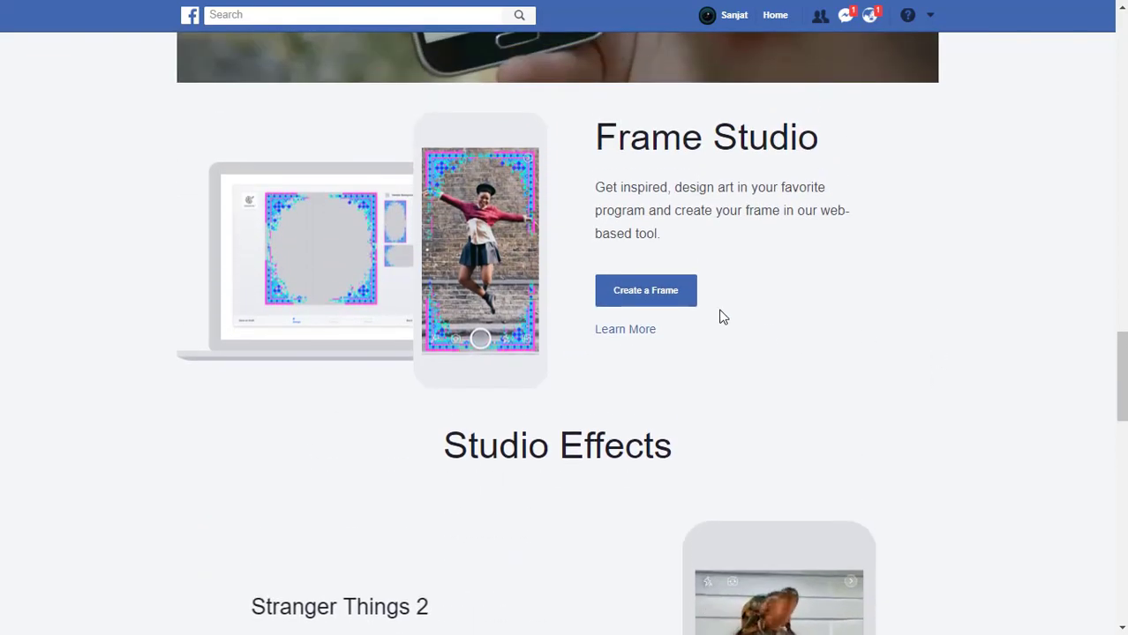
pyautogui.click(637, 300)
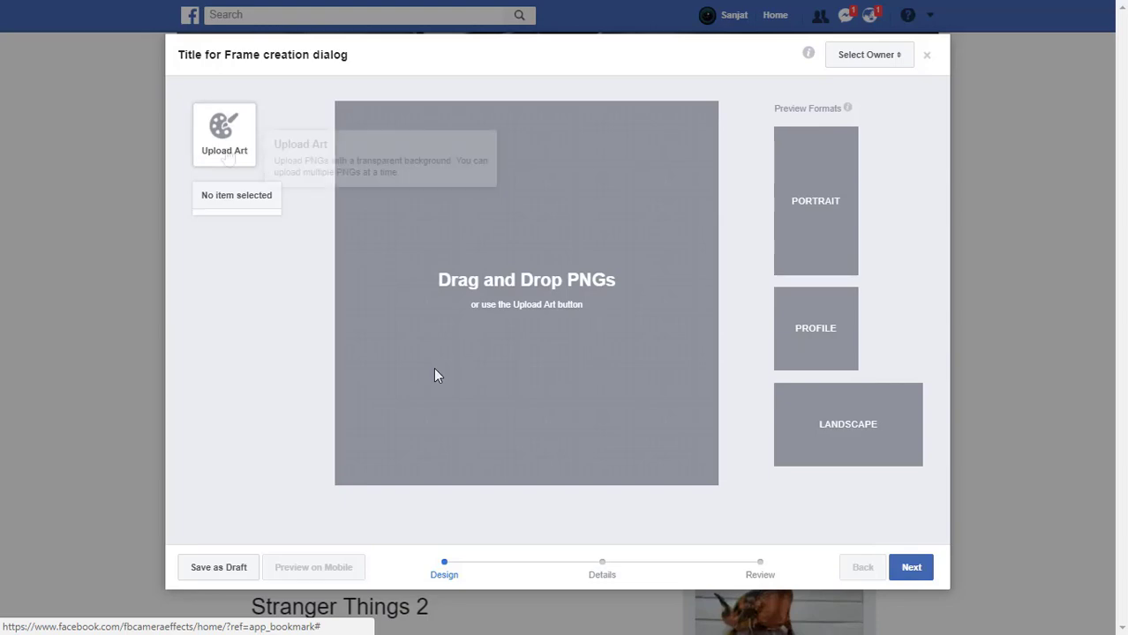
# Upload Frame.png from the Desktop as the frame art
pyautogui.click(226, 142)
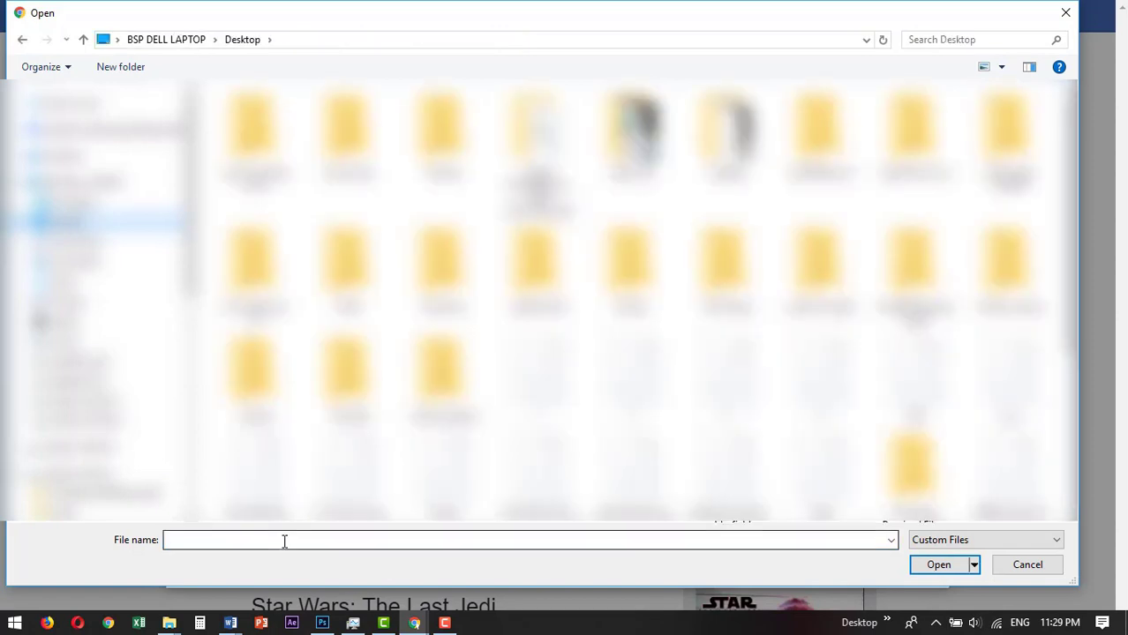
pyautogui.write('fra')
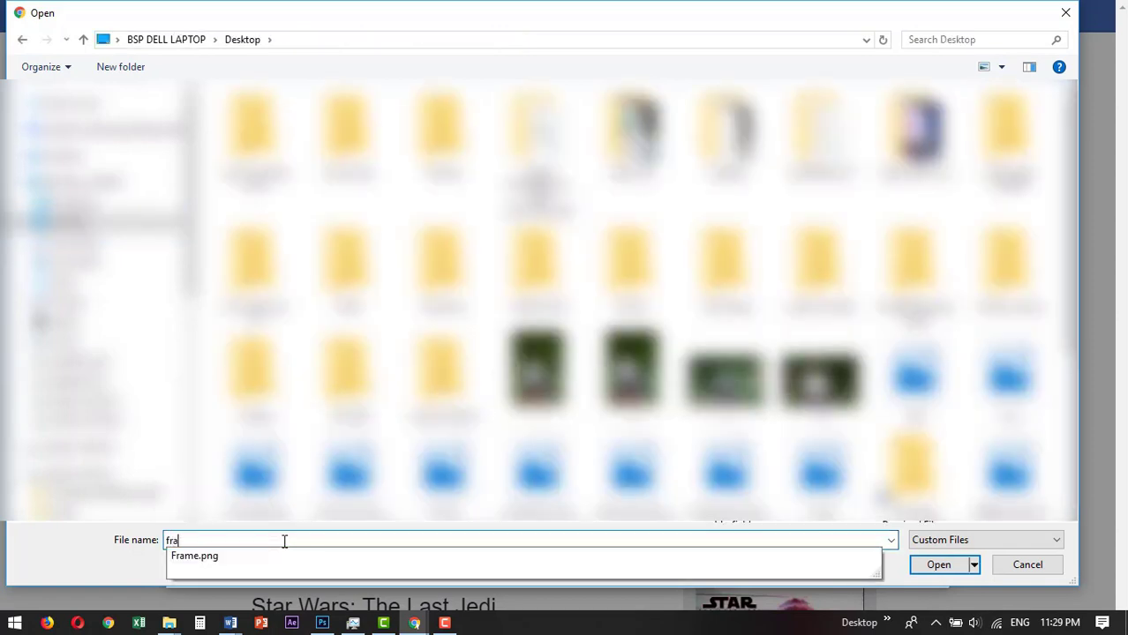
pyautogui.write('m')
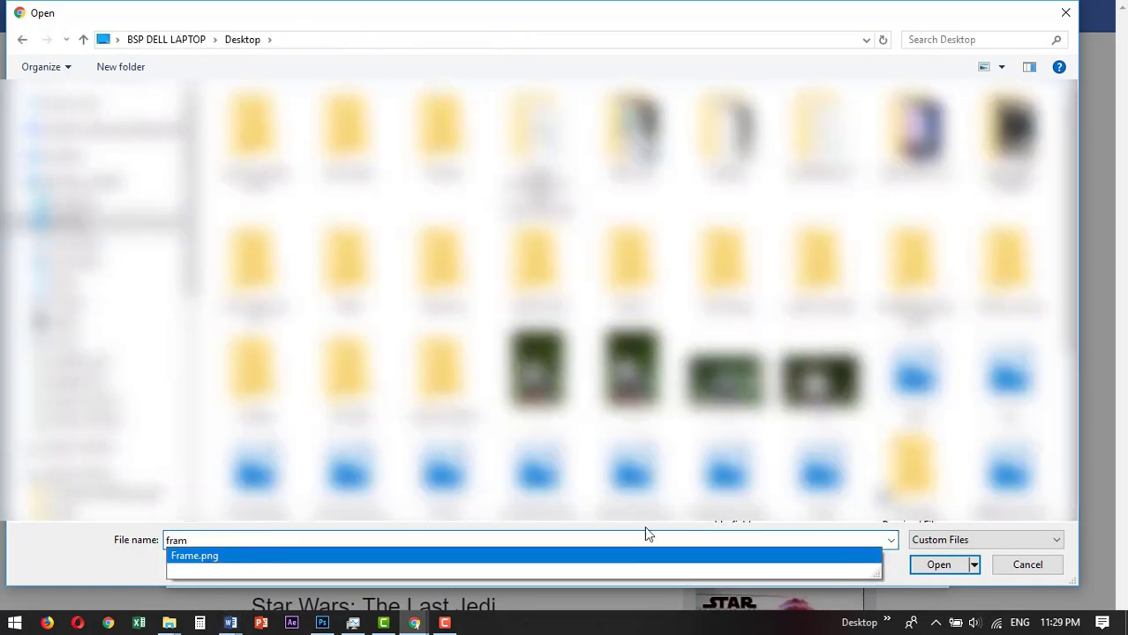
pyautogui.click(852, 556)
pyautogui.click(939, 566)
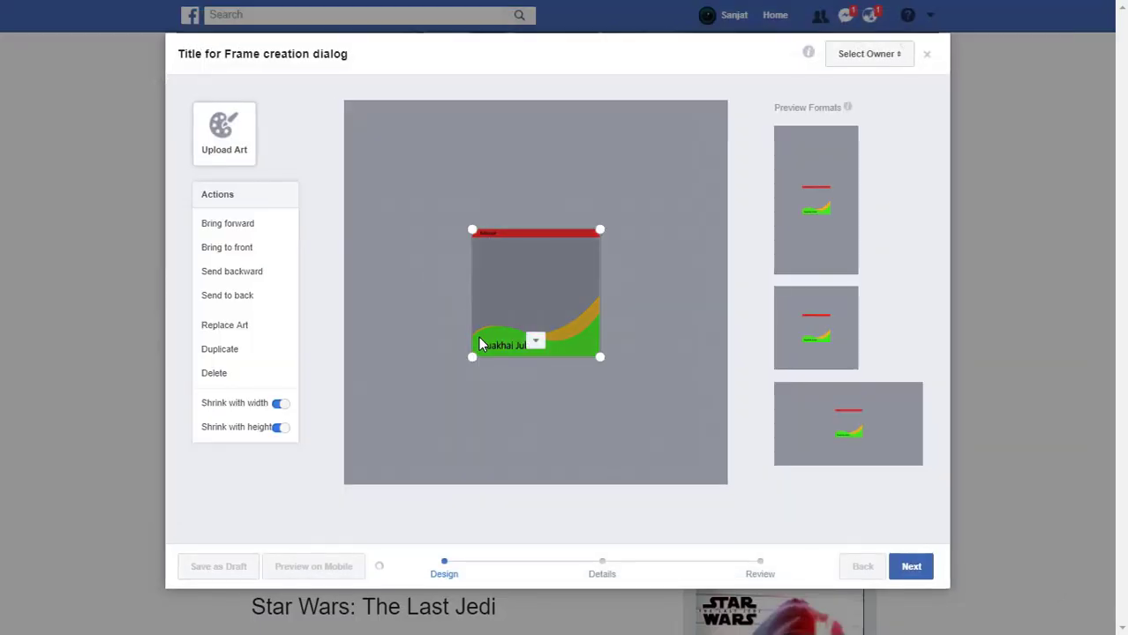
# Drag the art's corner handles until it fills the square canvas, then deselect it
pyautogui.moveTo(472, 356); pyautogui.dragTo(438, 389)
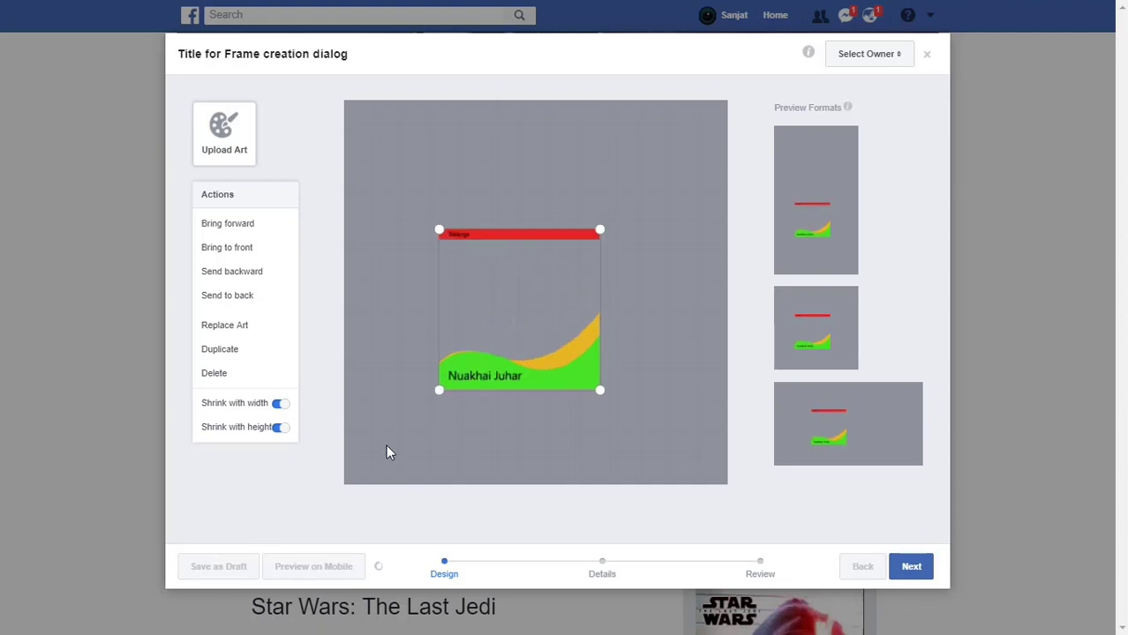
pyautogui.moveTo(388, 452); pyautogui.dragTo(343, 486)
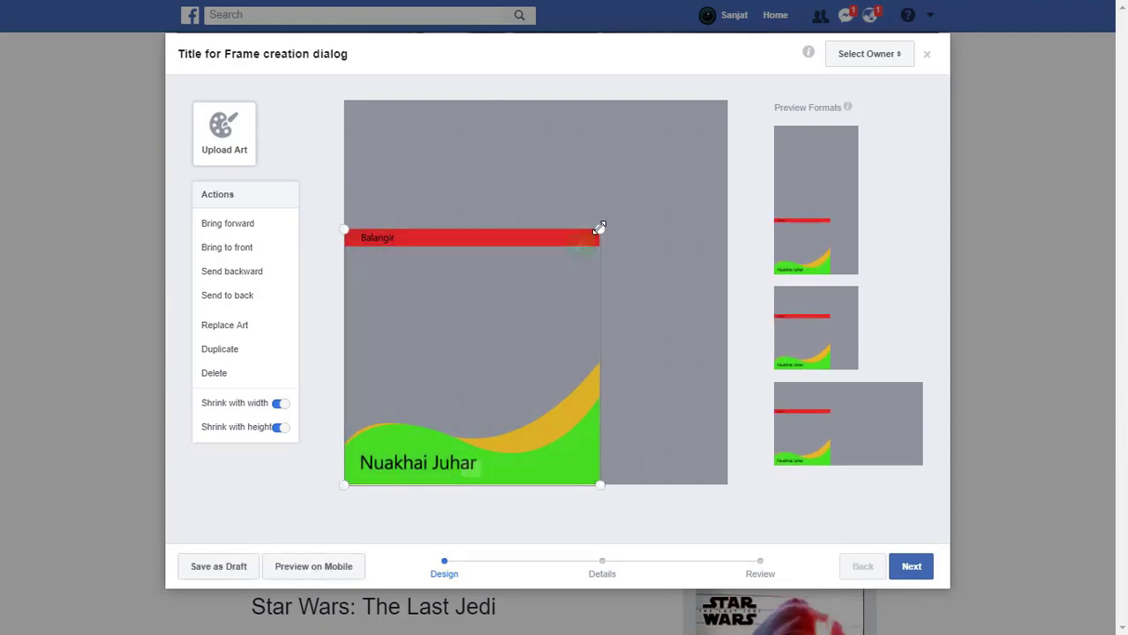
pyautogui.moveTo(600, 227); pyautogui.dragTo(727, 97)
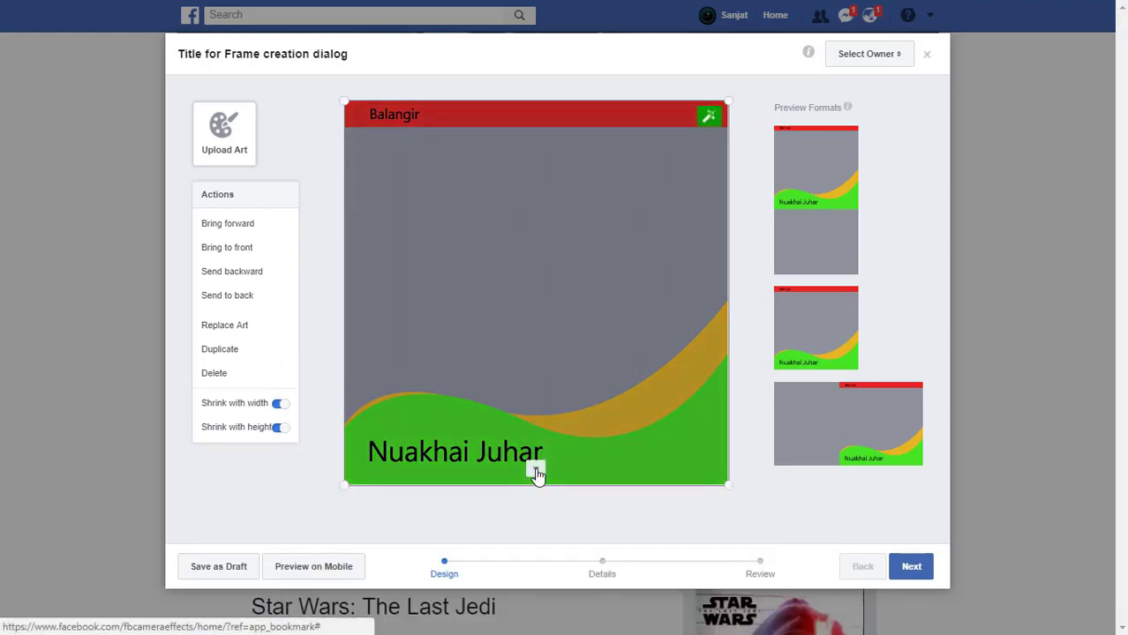
pyautogui.click(535, 471)
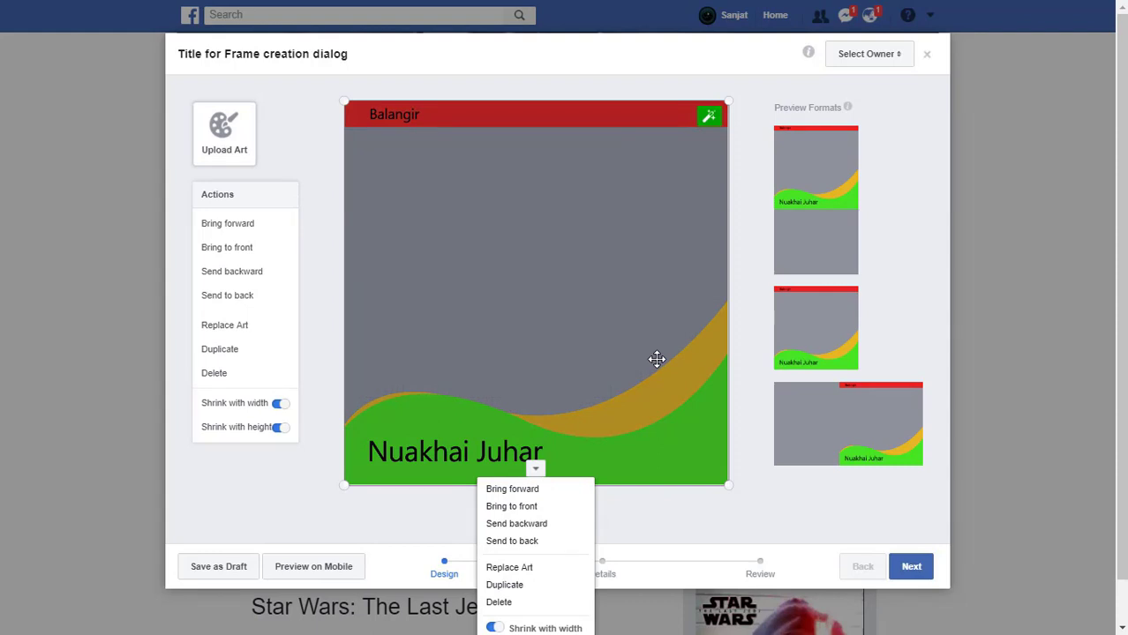
pyautogui.click(677, 513)
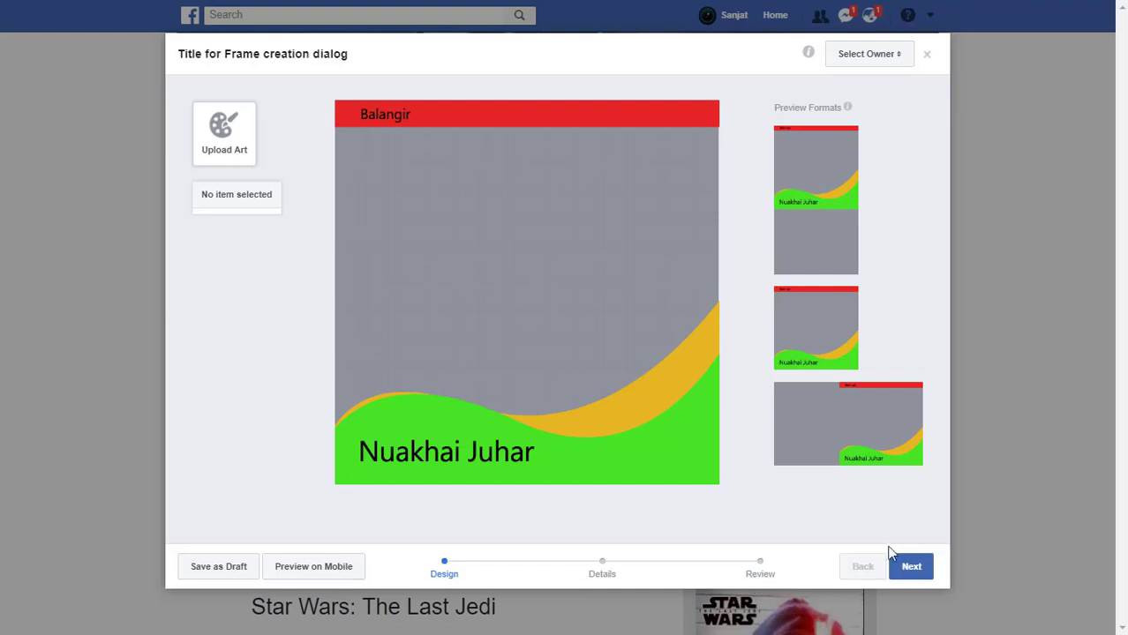
# Continue to the Details step and name the frame 'Nuakhai'
pyautogui.click(918, 574)
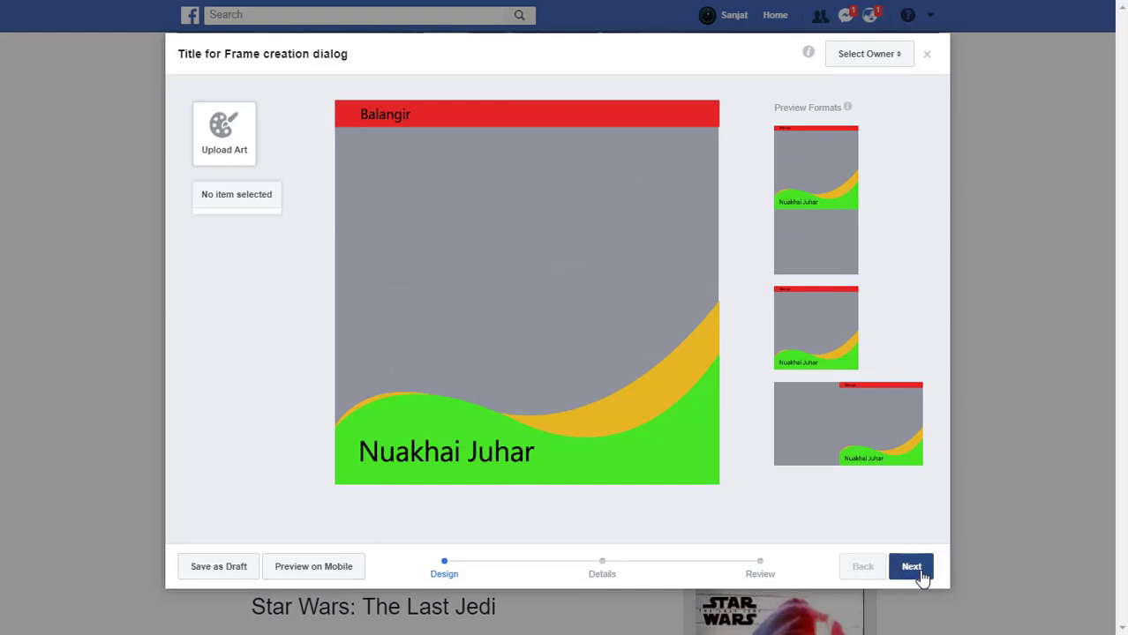
pyautogui.click(418, 173)
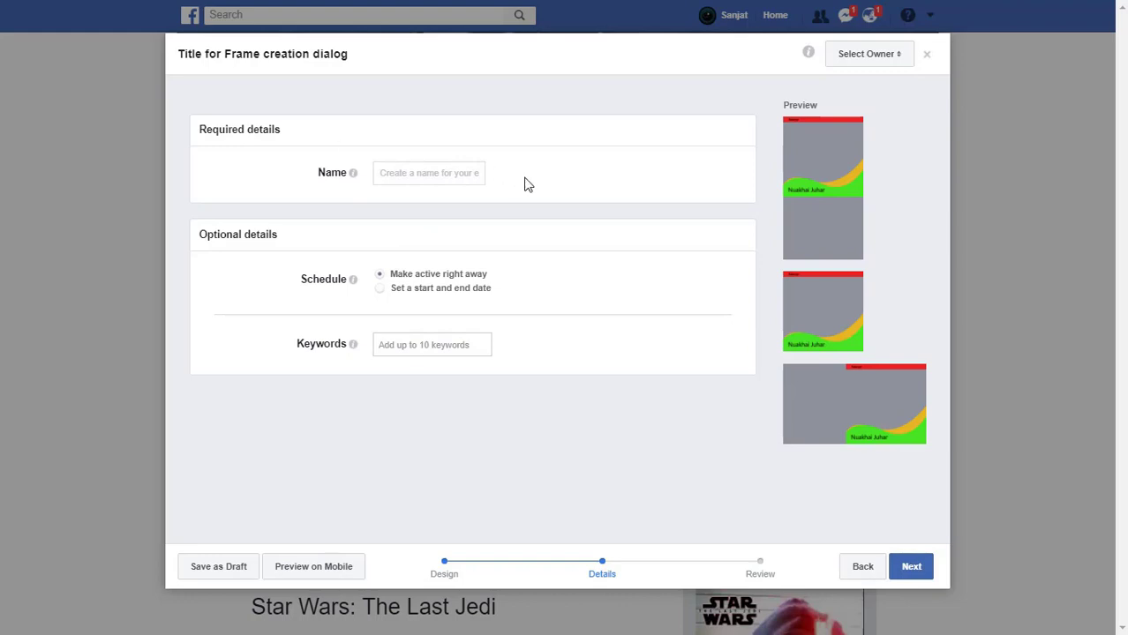
pyautogui.write('NUakh')
pyautogui.write('ai')
pyautogui.press('BackSpace')
pyautogui.write('u')
# Keep the frame active right away instead of scheduling start and end dates
pyautogui.click(417, 289)
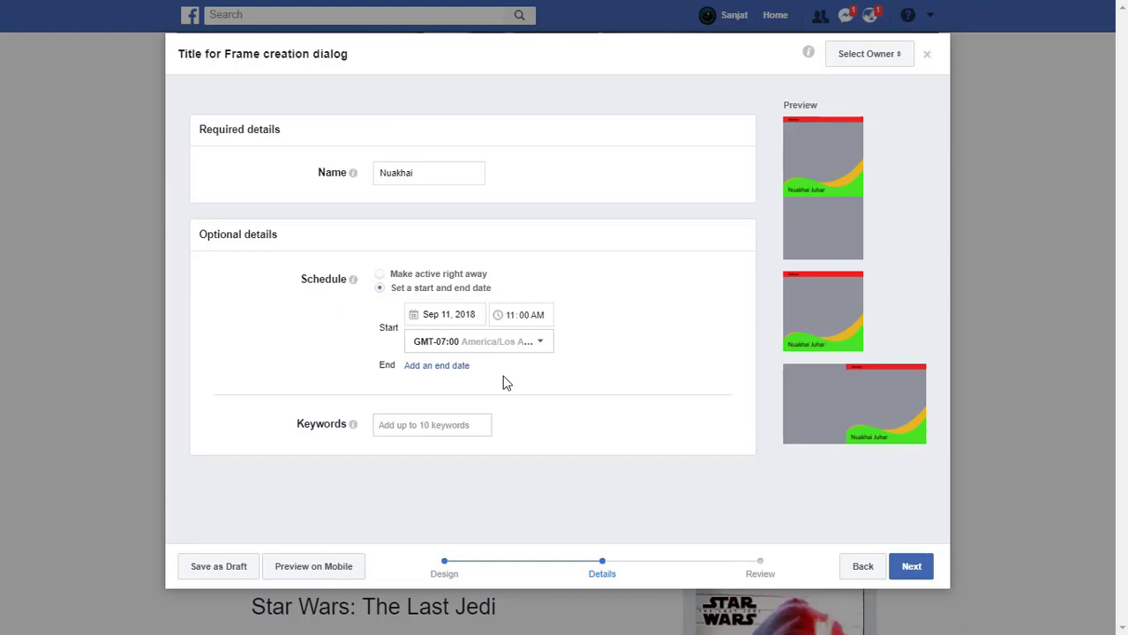
pyautogui.click(380, 275)
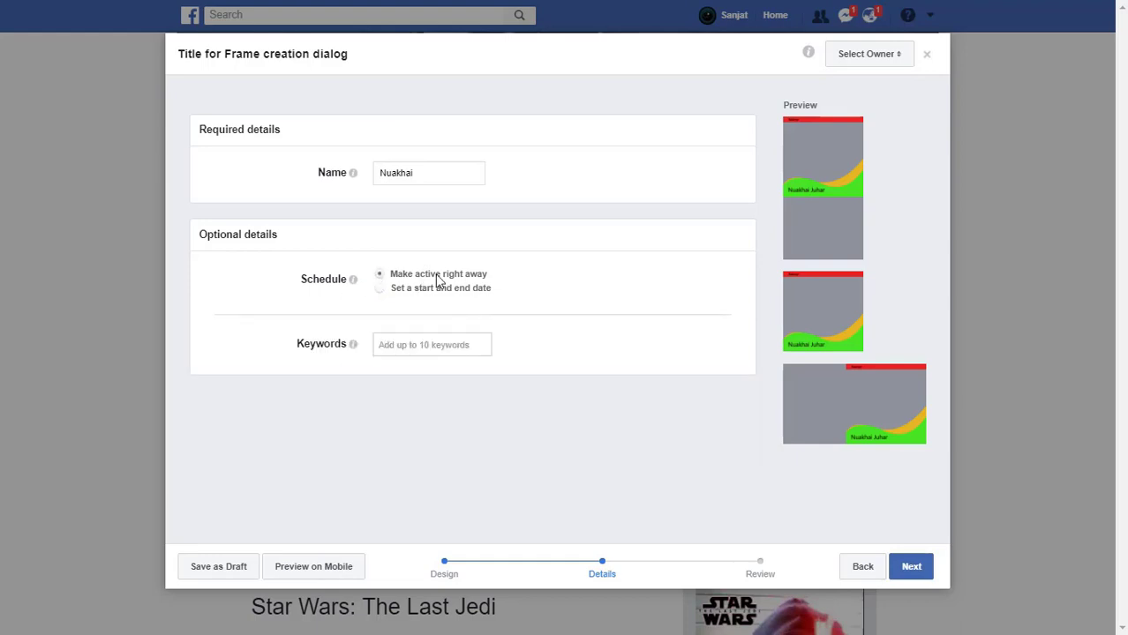
pyautogui.click(440, 345)
# Choose your own profile as the frame's owner and confirm to reach the Review step
pyautogui.click(913, 569)
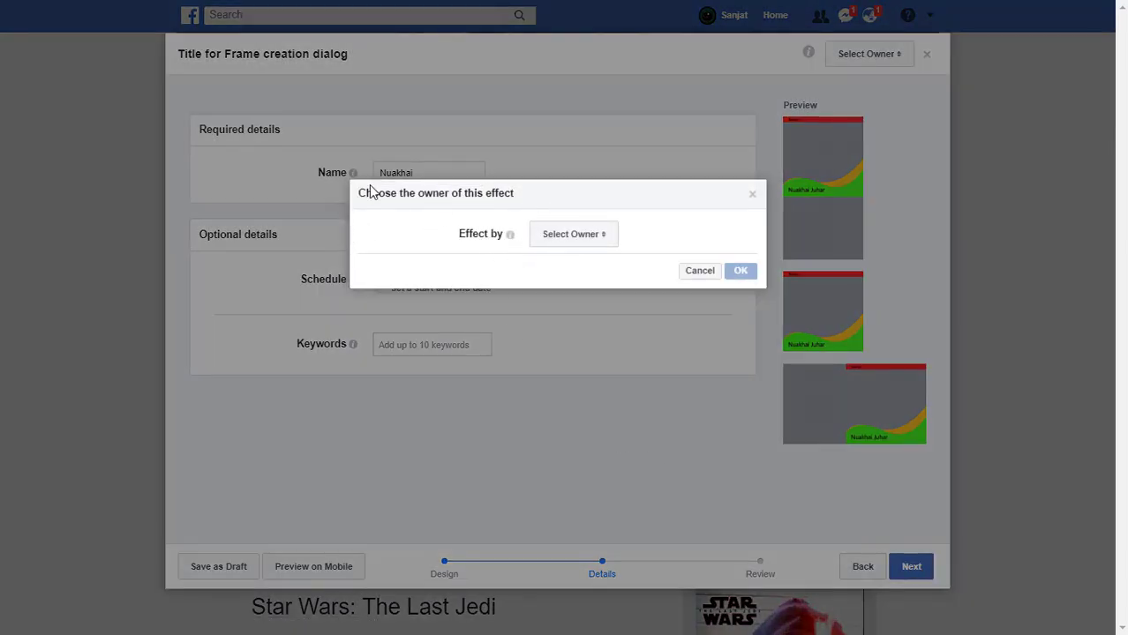
pyautogui.click(591, 245)
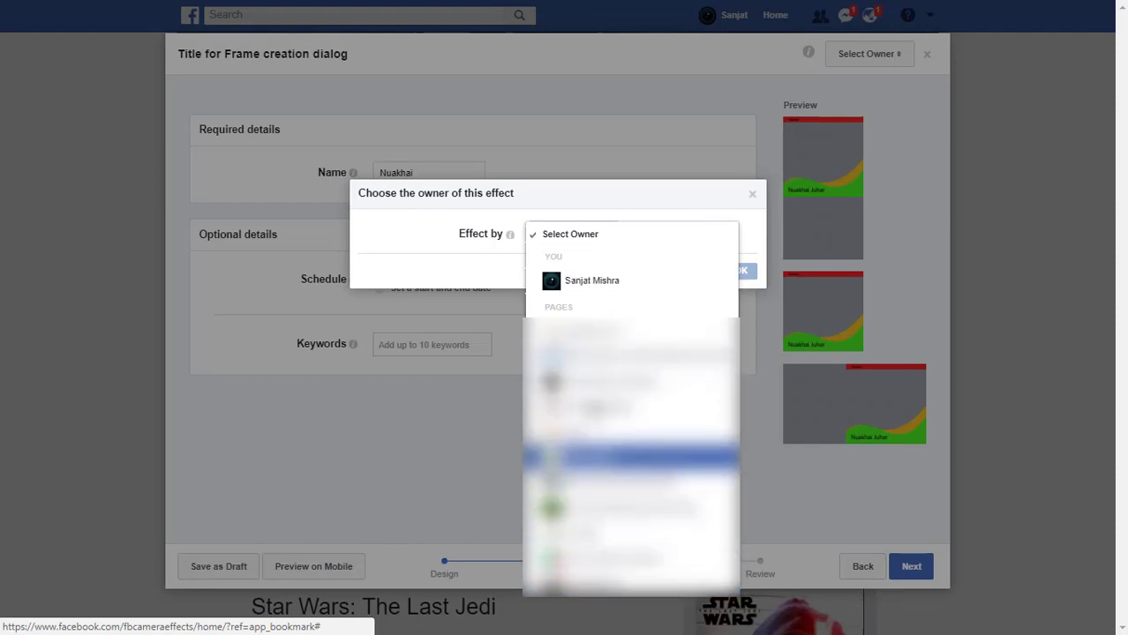
pyautogui.click(585, 282)
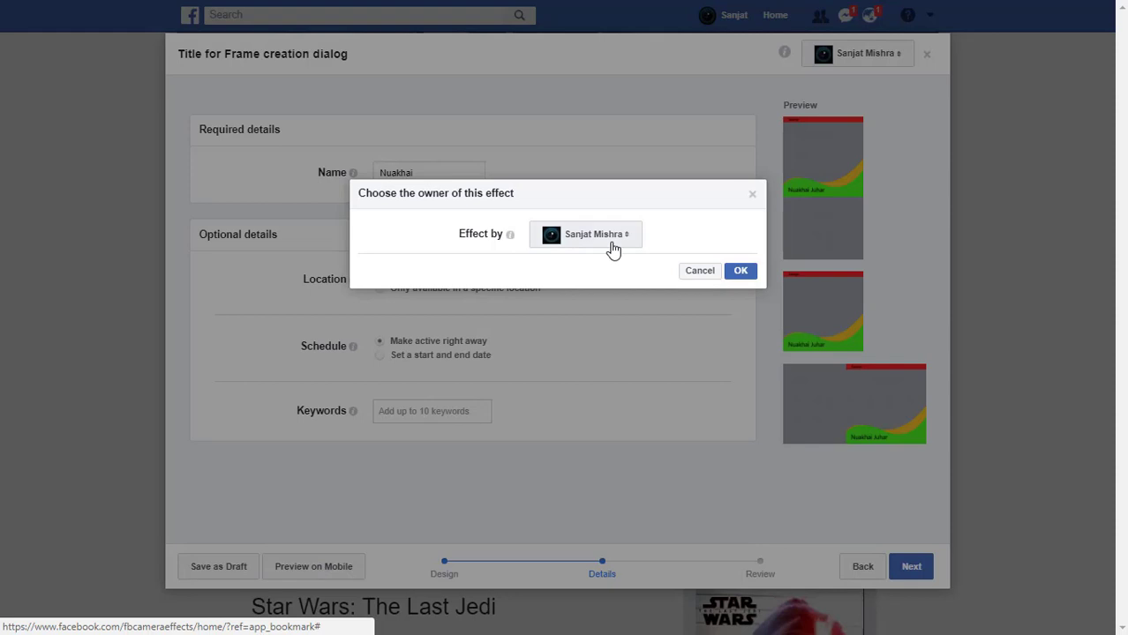
pyautogui.click(739, 272)
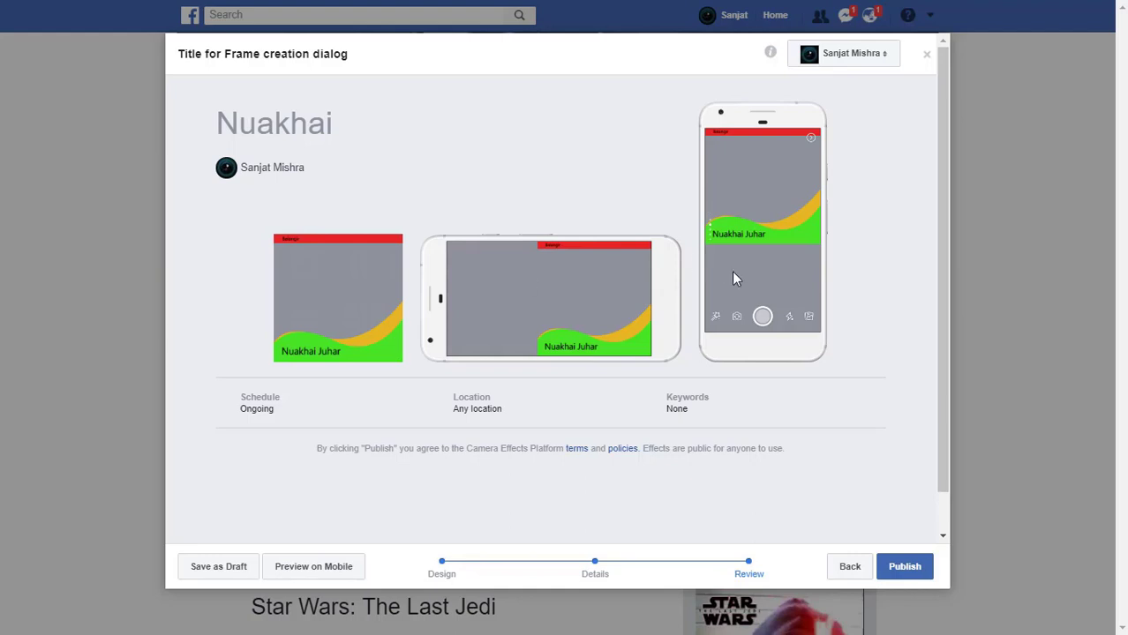
# Publish the Nuakhai frame with your own profile kept as its owner
pyautogui.click(904, 567)
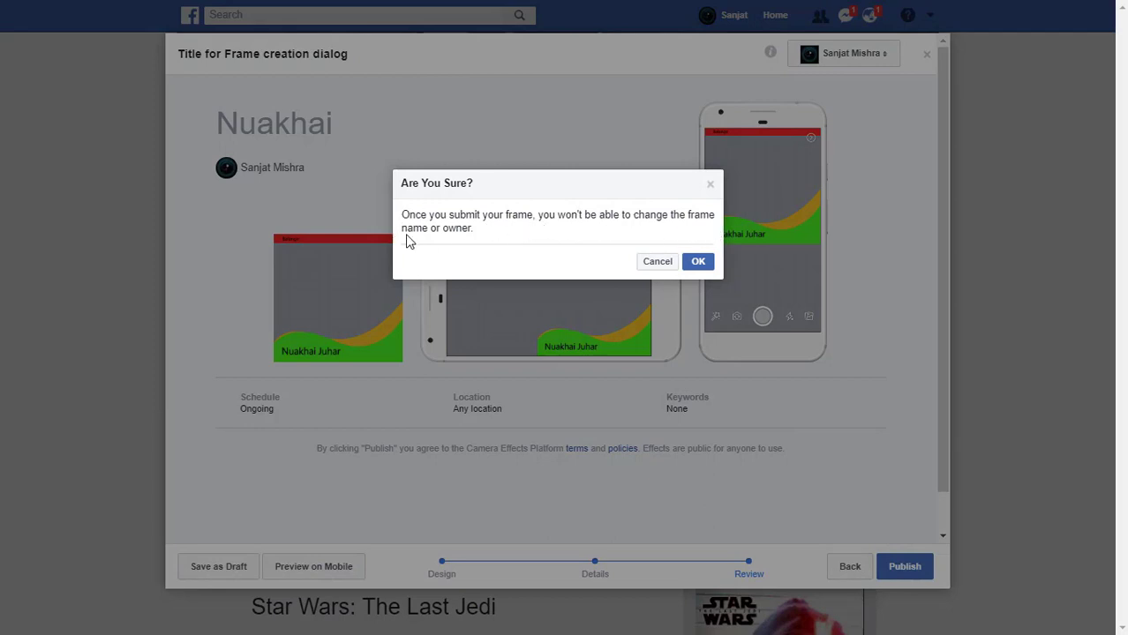
pyautogui.click(668, 264)
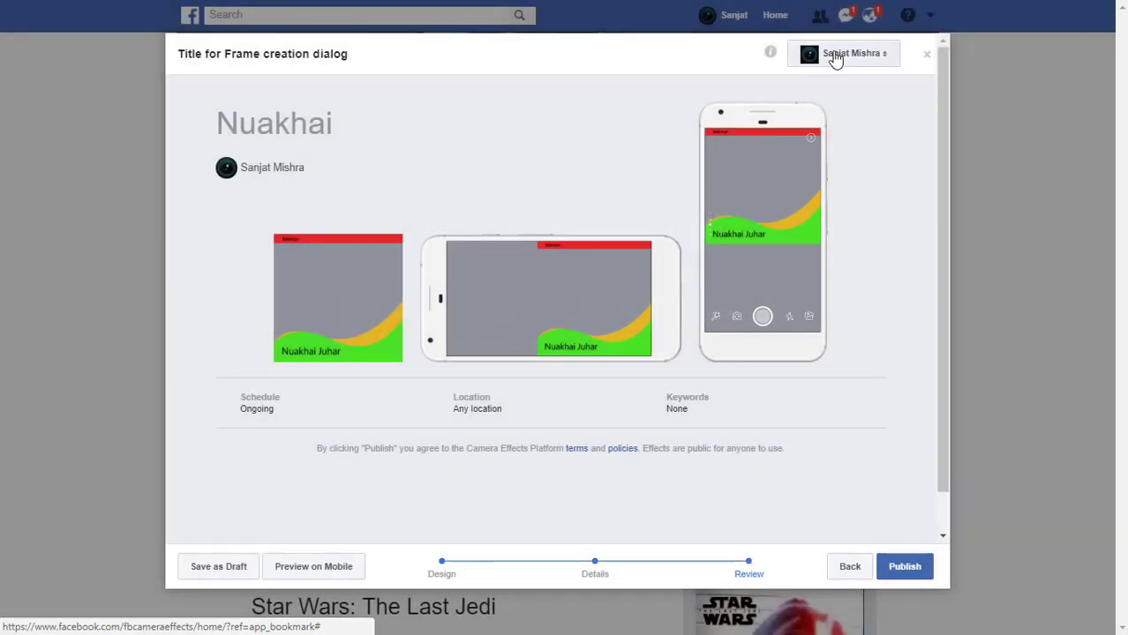
pyautogui.click(835, 55)
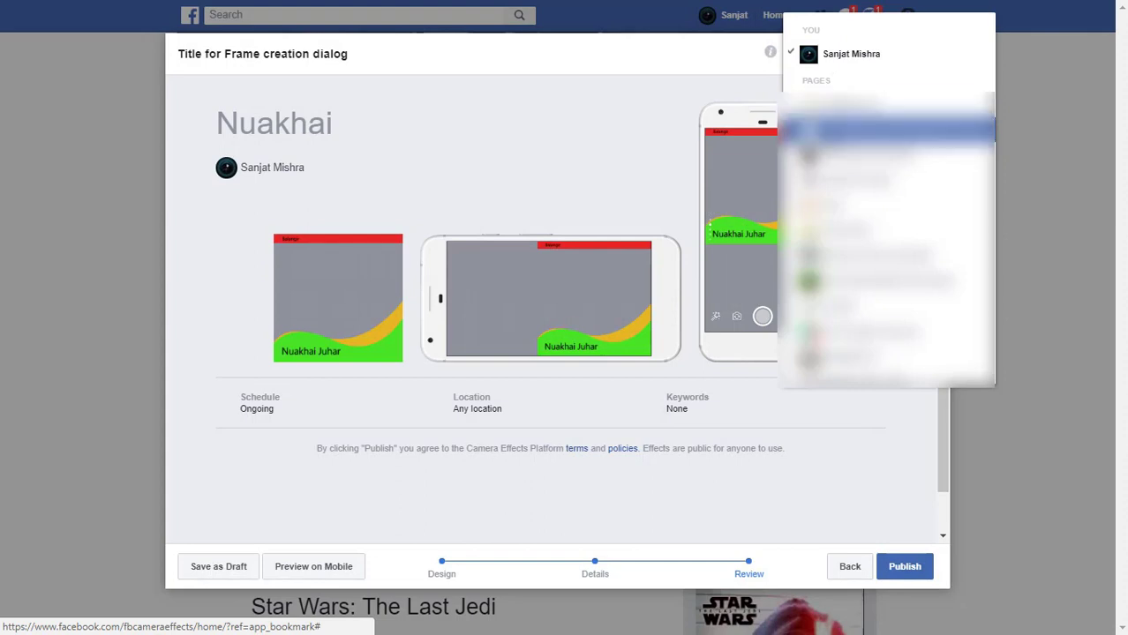
pyautogui.click(846, 56)
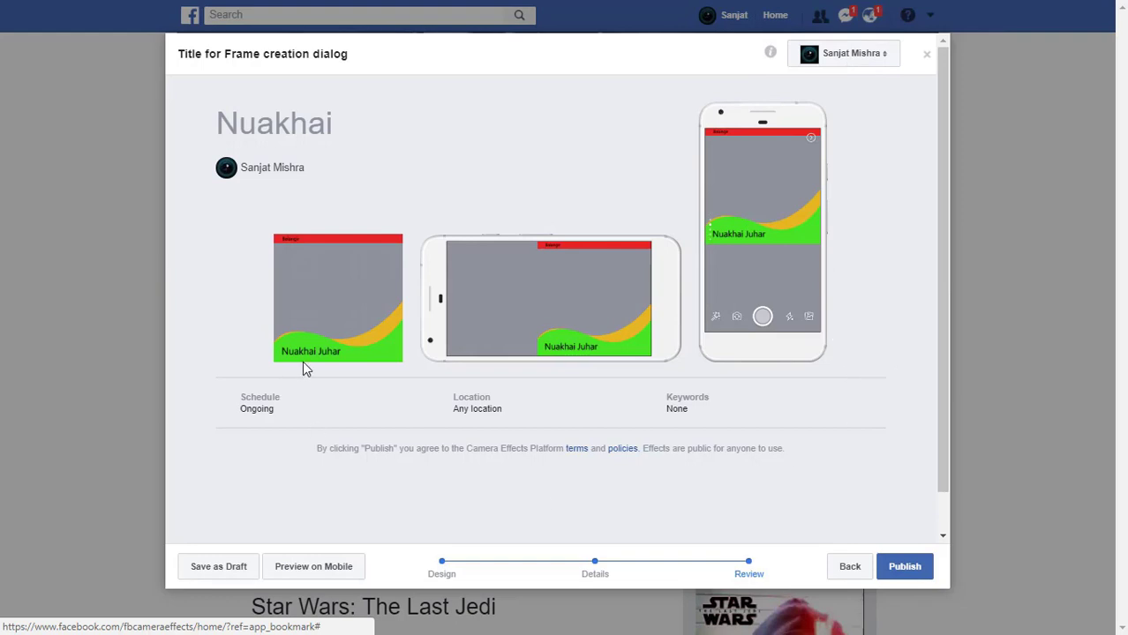
pyautogui.click(907, 570)
pyautogui.click(907, 569)
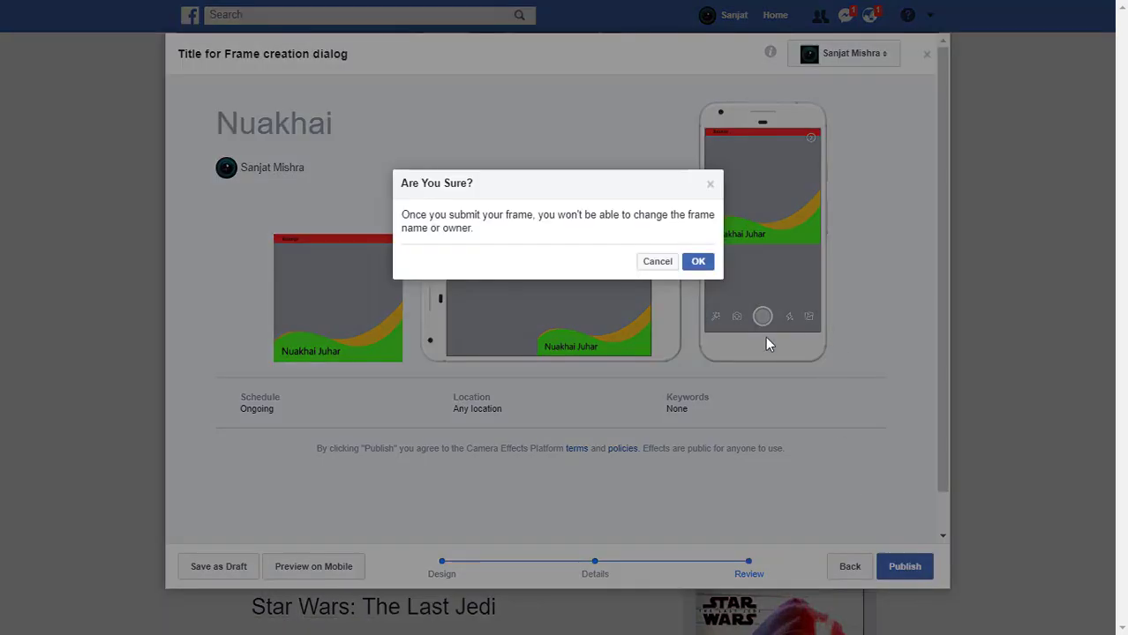
pyautogui.click(698, 262)
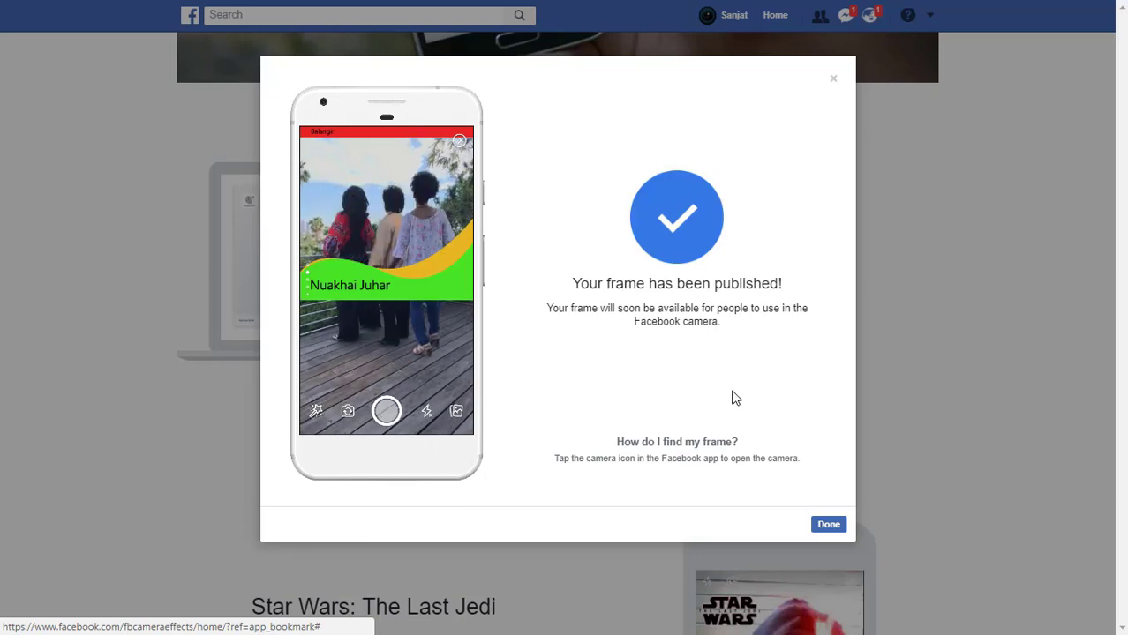
# Dismiss the frame-published message and go to Manage Effects at the top of the page
pyautogui.click(840, 528)
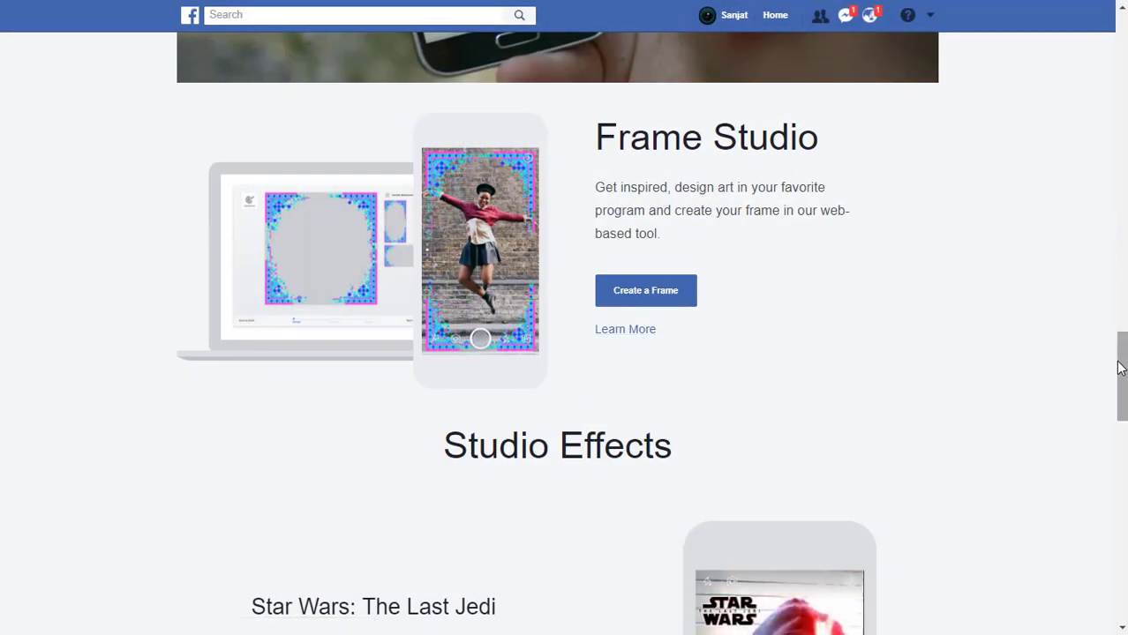
pyautogui.scroll(20, 1124, 227)
pyautogui.scroll(3, 1124, 228)
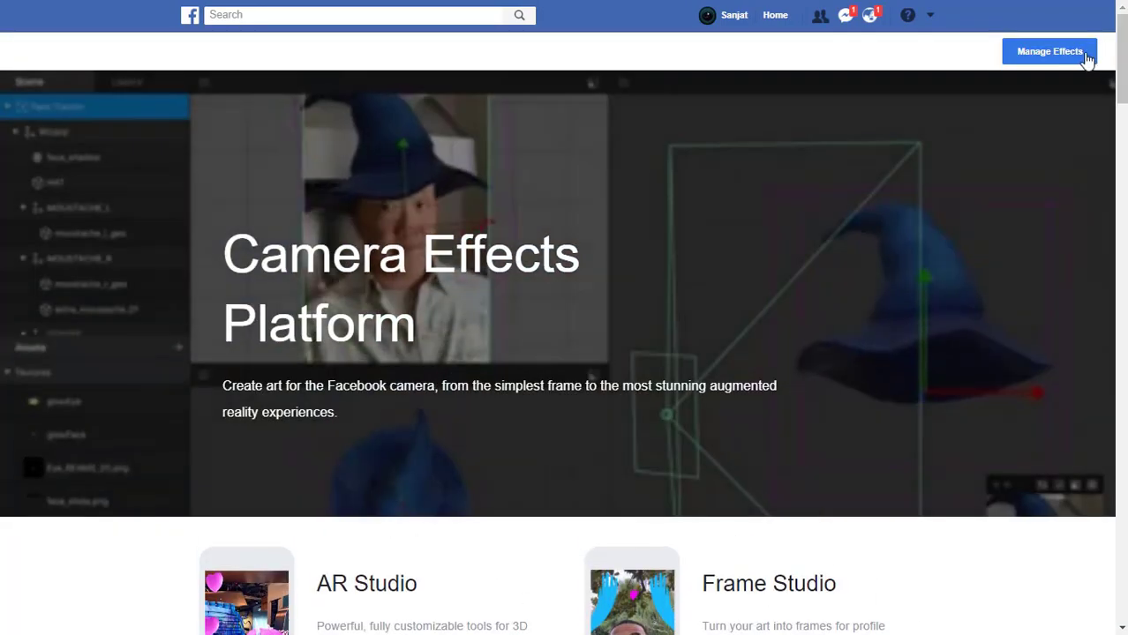
pyautogui.click(1048, 59)
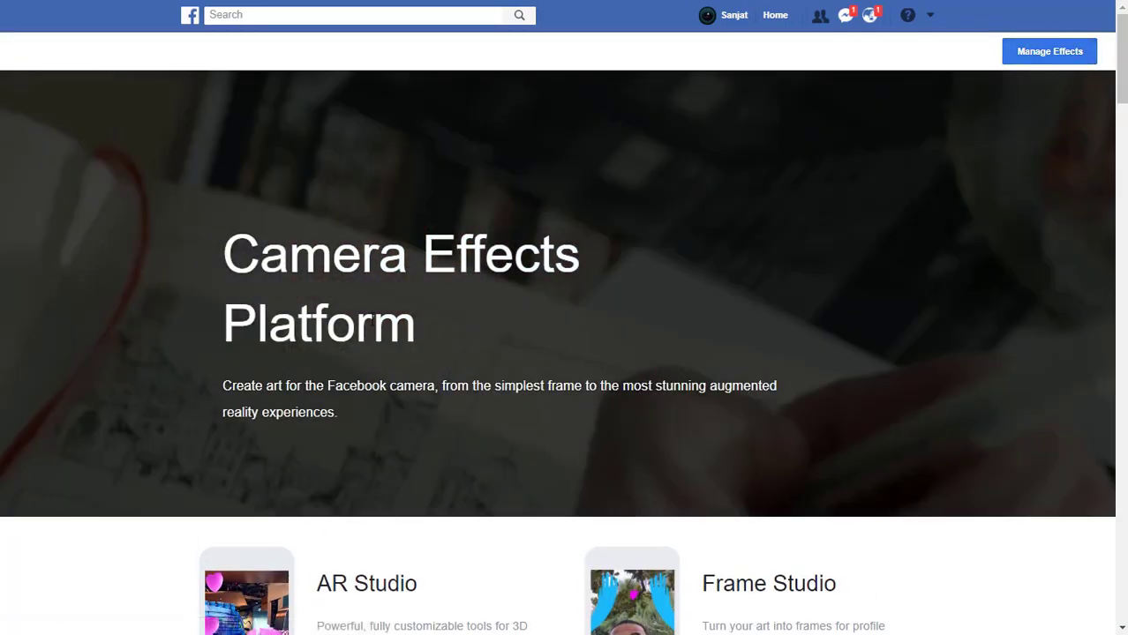